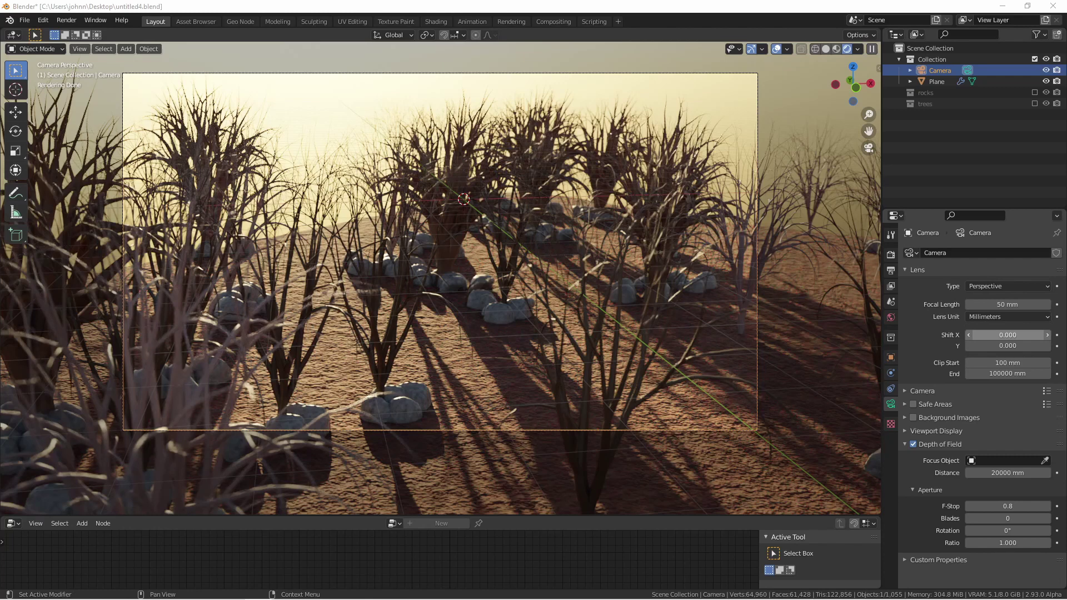
# Orbit out to view the terrain from above and select the tree object
pyautogui.moveTo(583, 177); pyautogui.dragTo(532, 313, button='middle')
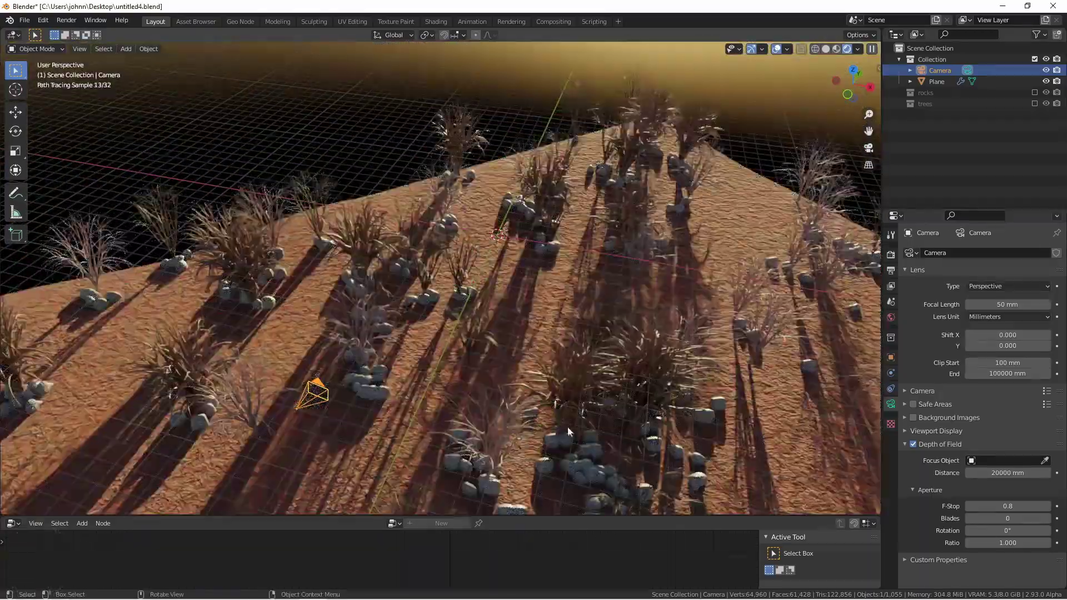
pyautogui.moveTo(641, 440); pyautogui.dragTo(491, 313, button='middle')
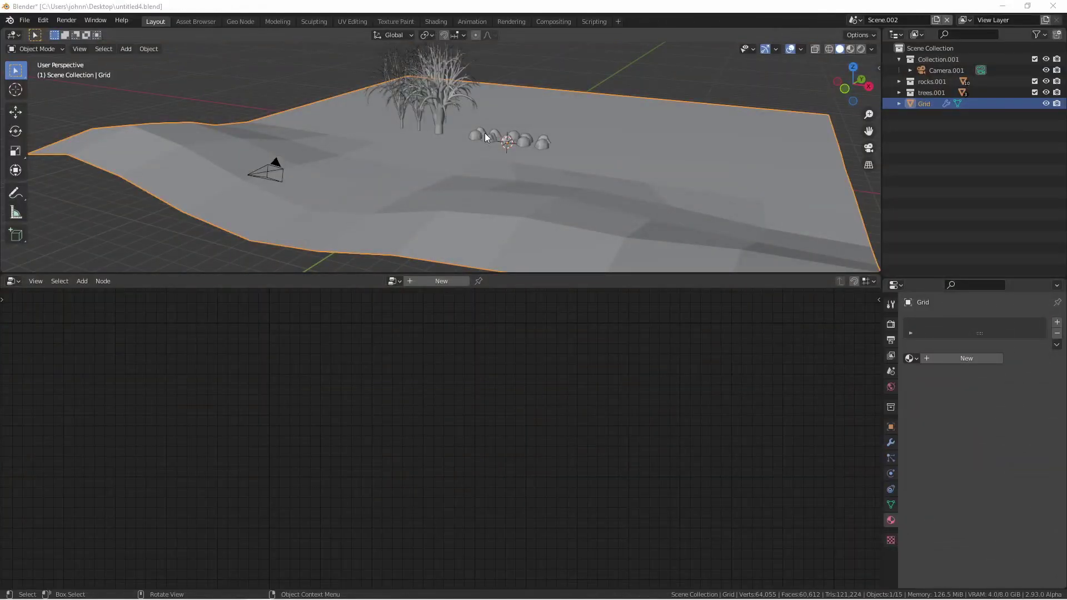
pyautogui.click(422, 90)
# Search the Preferences add-ons for 'sap' and then 'extra', and close Preferences
pyautogui.click(44, 21)
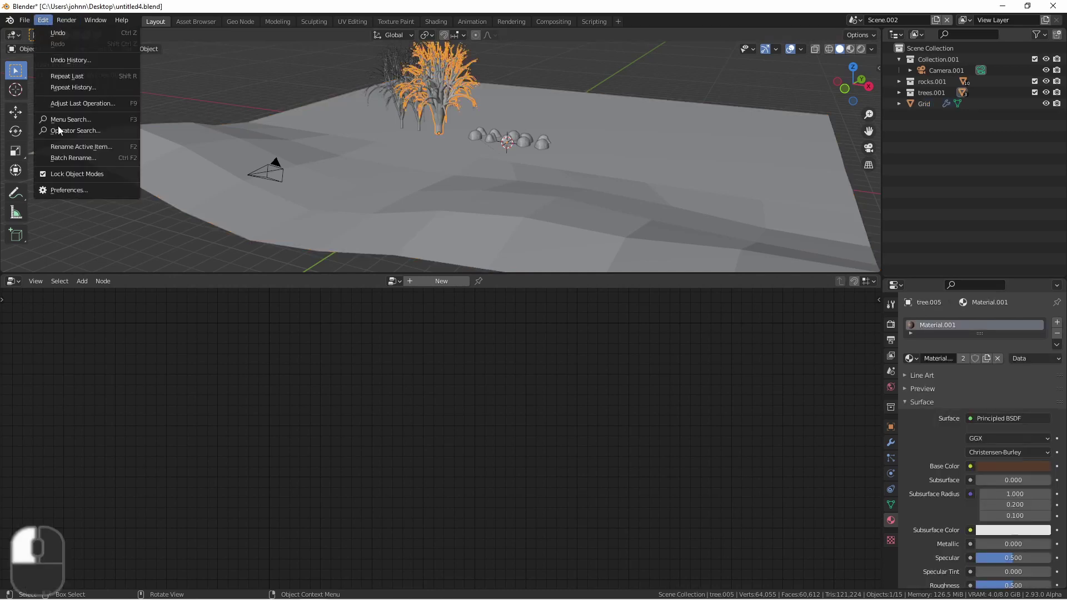
pyautogui.click(90, 185)
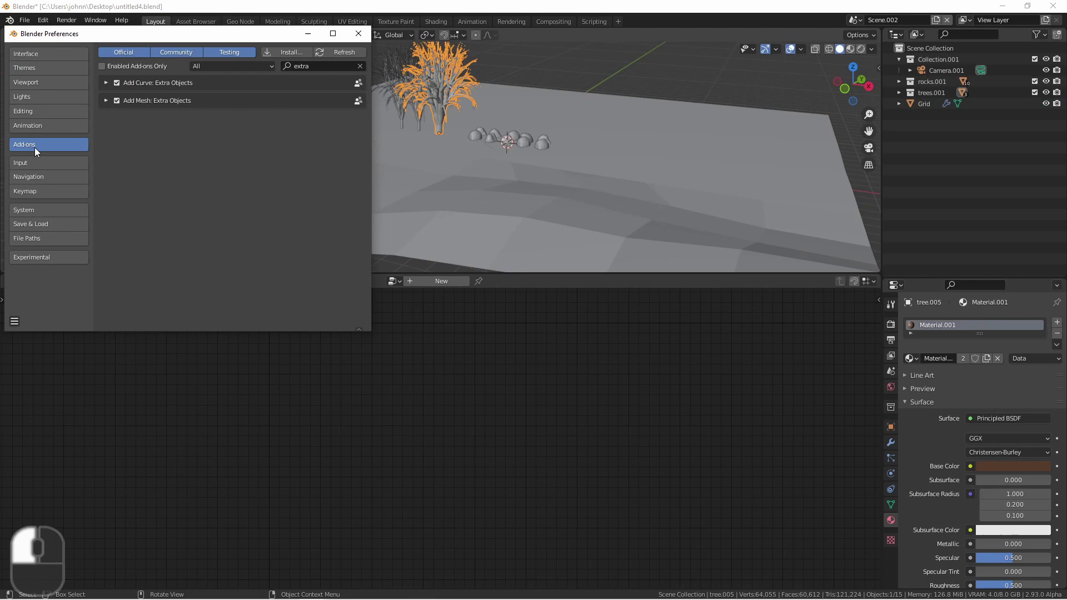
pyautogui.click(305, 66)
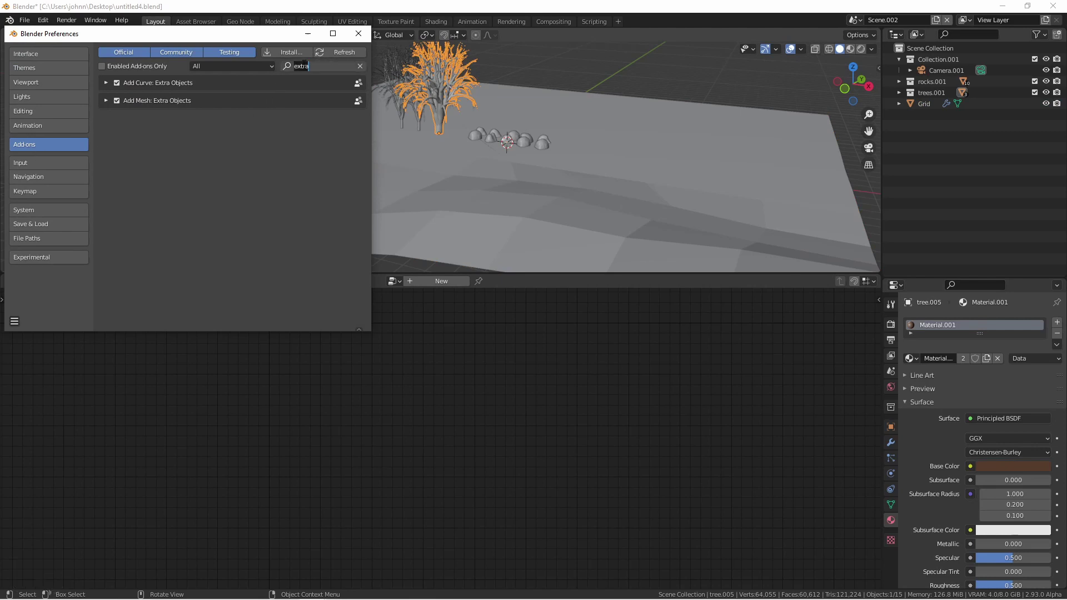
pyautogui.write('sap')
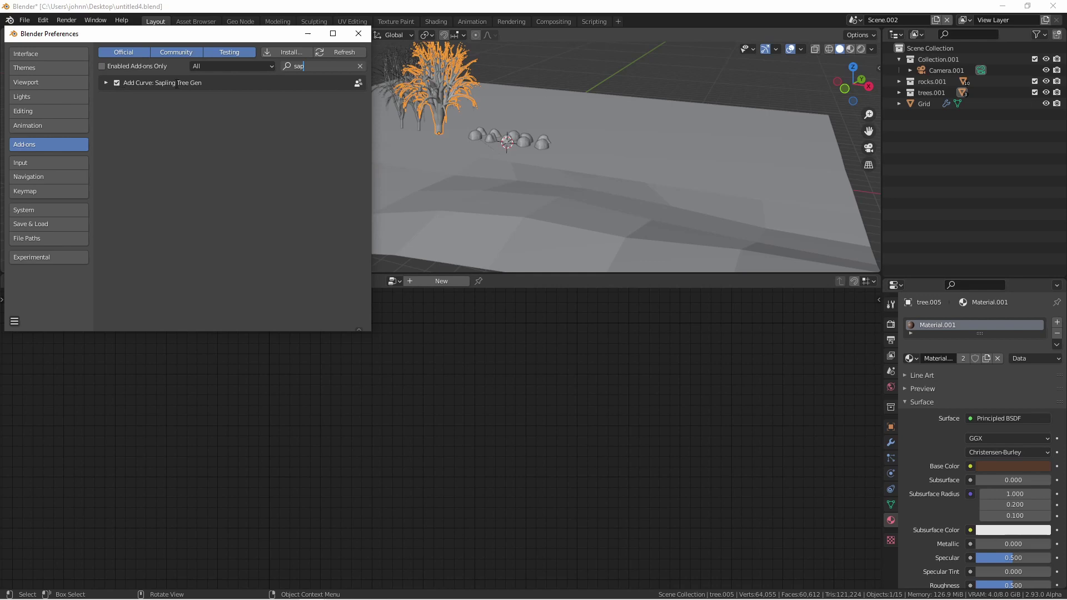
pyautogui.click(318, 67)
pyautogui.write('extra')
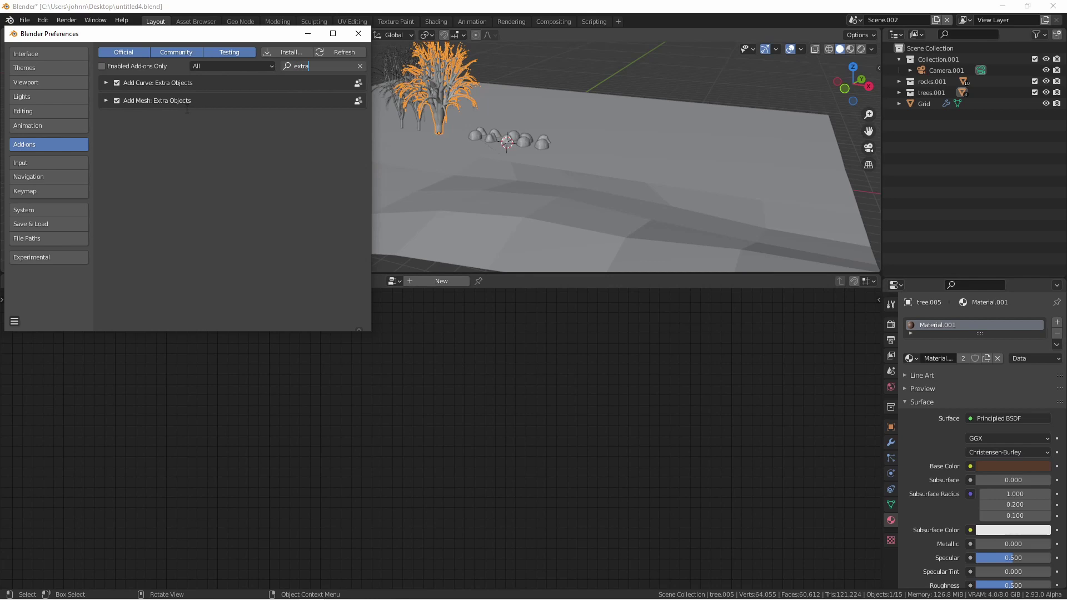
pyautogui.click(357, 34)
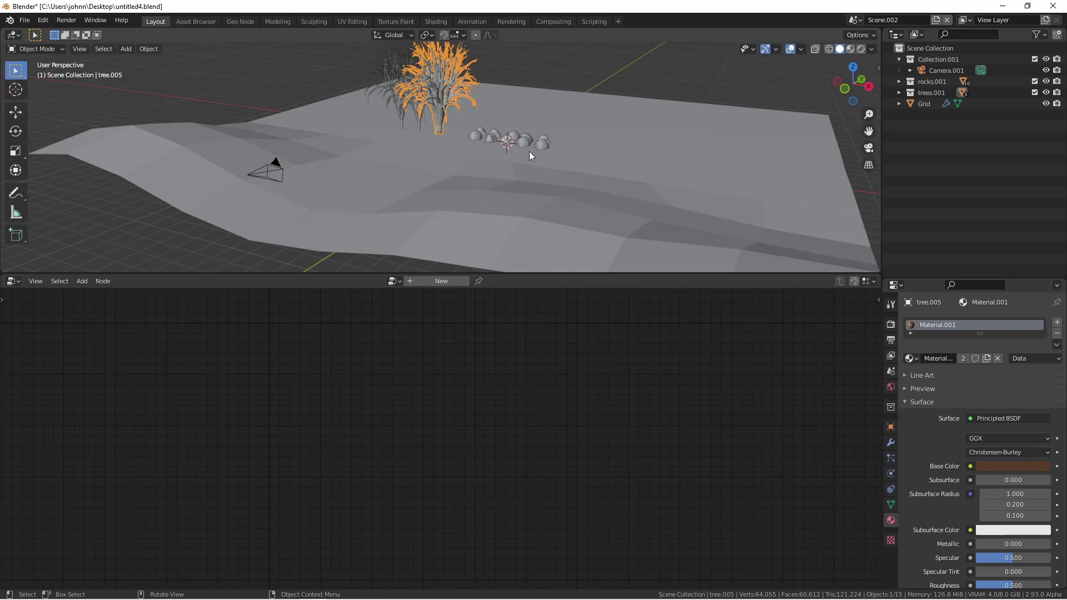
# Add a Mesh > Rock Generator object
pyautogui.hotkey('shift', 'a')
pyautogui.moveTo(506, 149)
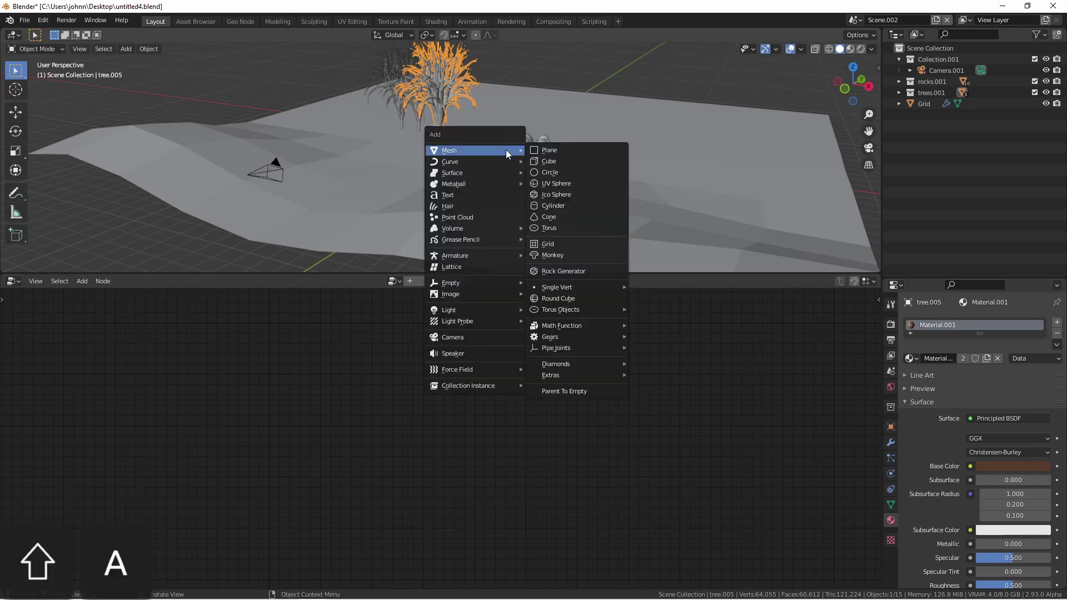
pyautogui.click(578, 274)
# Select tree.003 and bring up the Curve add menu showing Sapling Tree Gen
pyautogui.click(417, 89)
pyautogui.hotkey('shift', 'a')
pyautogui.moveTo(415, 94)
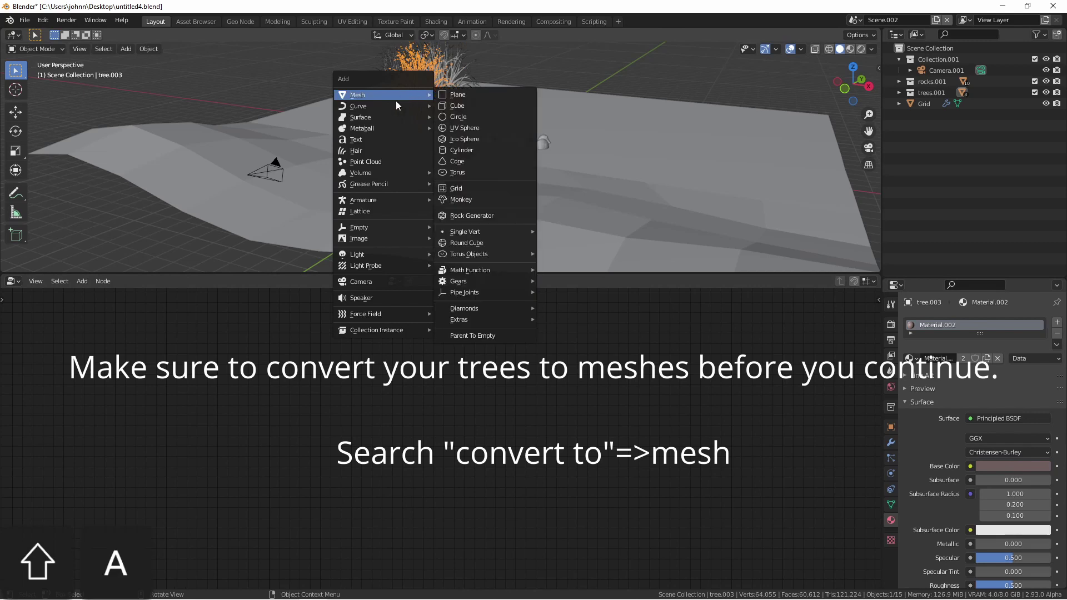
pyautogui.moveTo(388, 105)
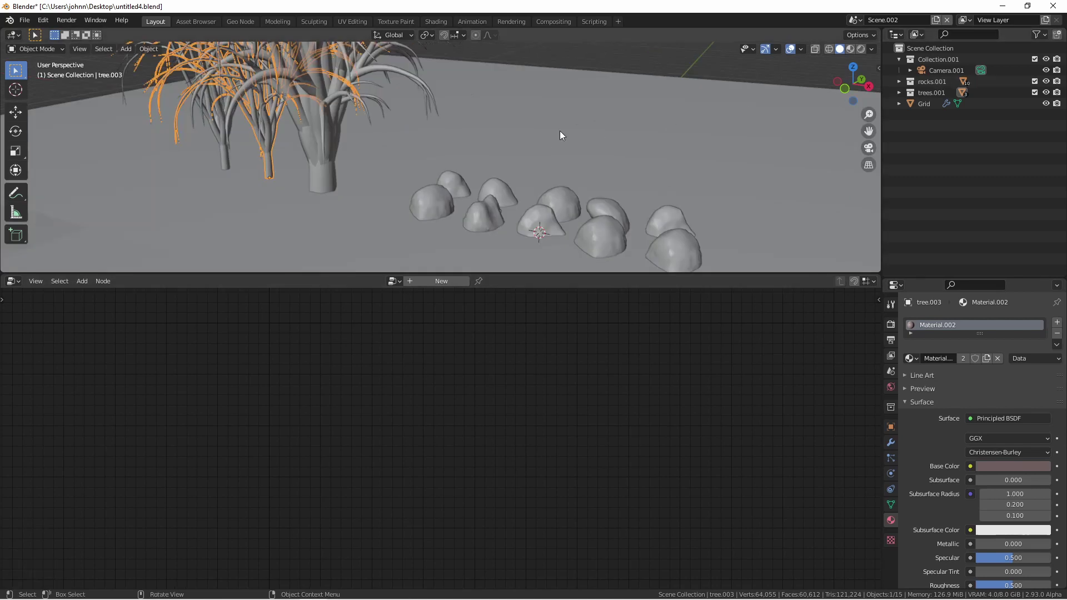
# Select the Grid terrain and exclude the rocks.001 and trees.001 collections in the Outliner
pyautogui.click(225, 123)
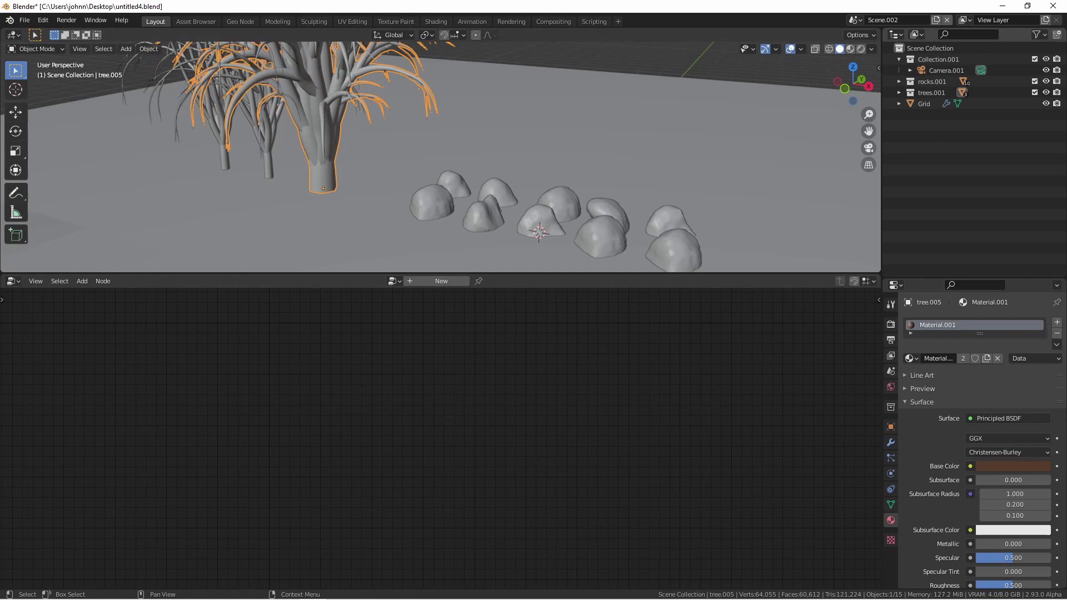
pyautogui.scroll(-5, 598, 165)
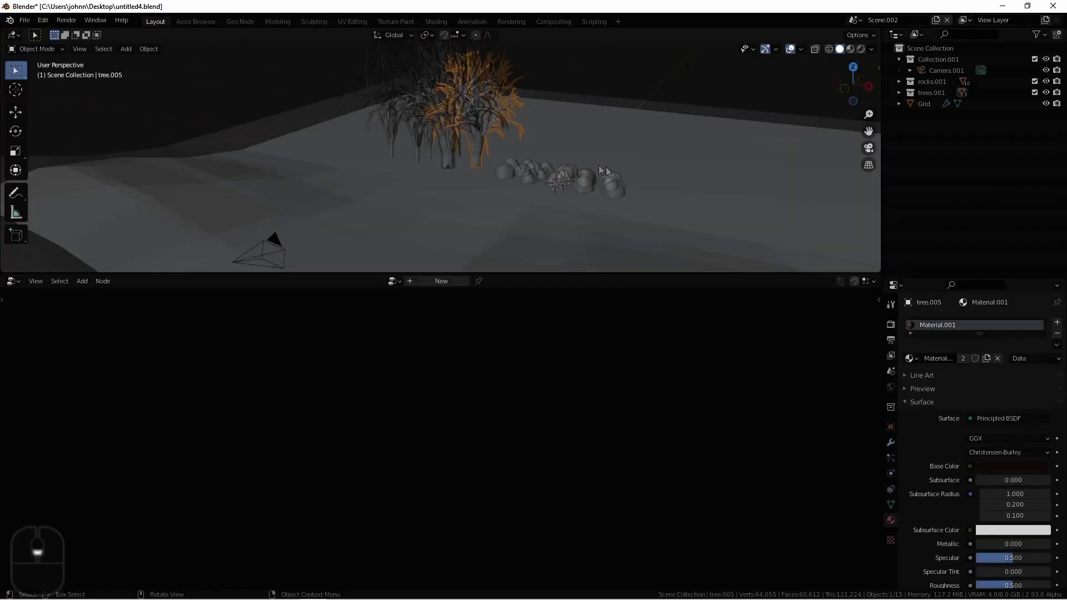
pyautogui.moveTo(599, 165); pyautogui.dragTo(571, 216, button='middle')
pyautogui.click(526, 176)
pyautogui.moveTo(526, 176); pyautogui.dragTo(398, 154, button='middle')
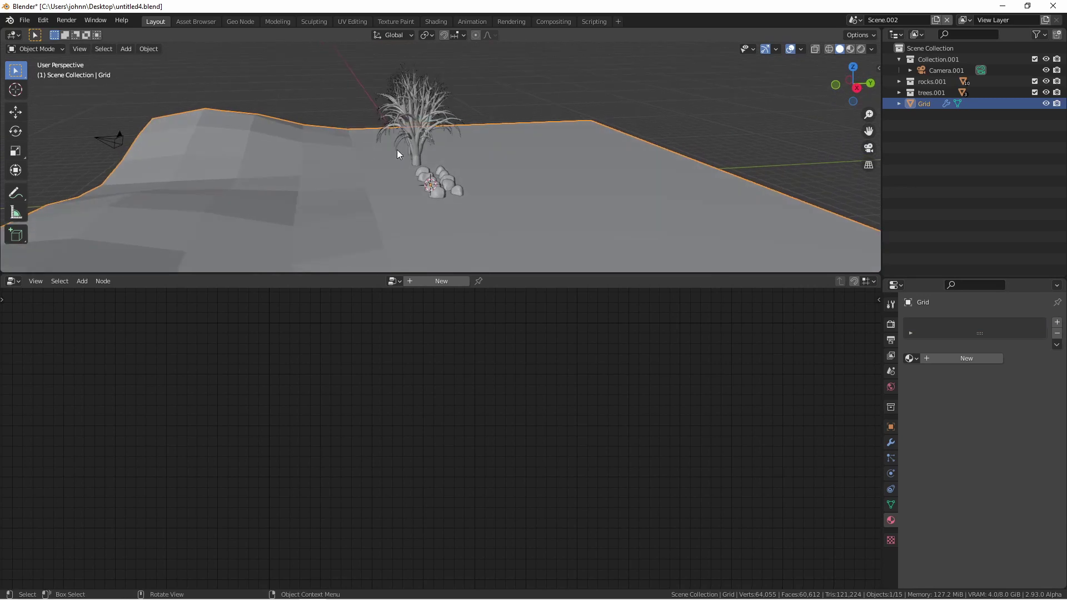
pyautogui.click(1036, 82)
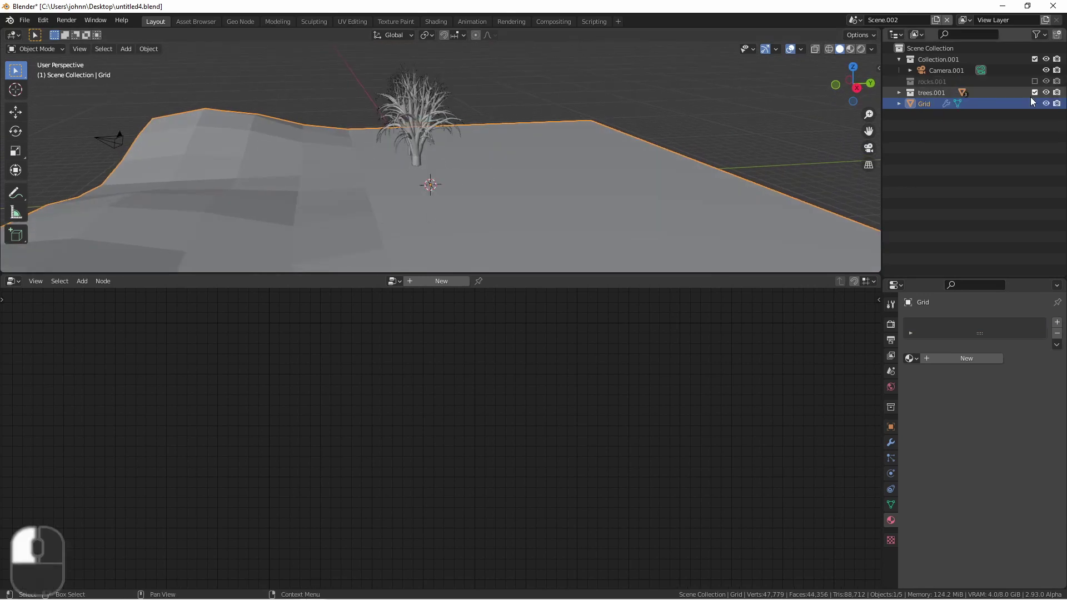
pyautogui.click(1035, 92)
# Create a new geometry node tree for the terrain and move Group Output to the right
pyautogui.moveTo(626, 234); pyautogui.dragTo(476, 362, button='middle')
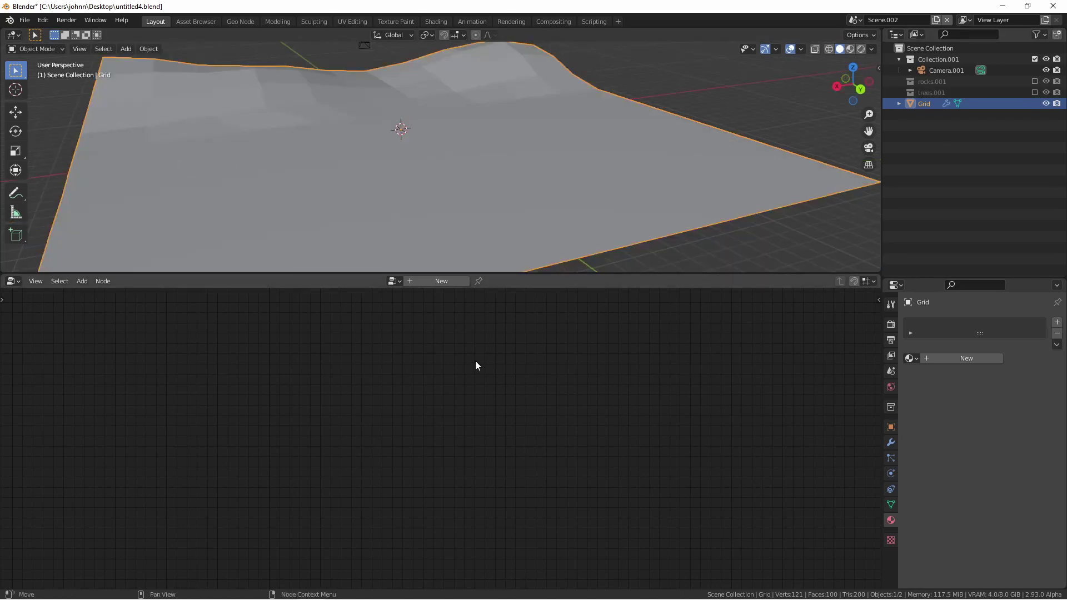
pyautogui.click(442, 281)
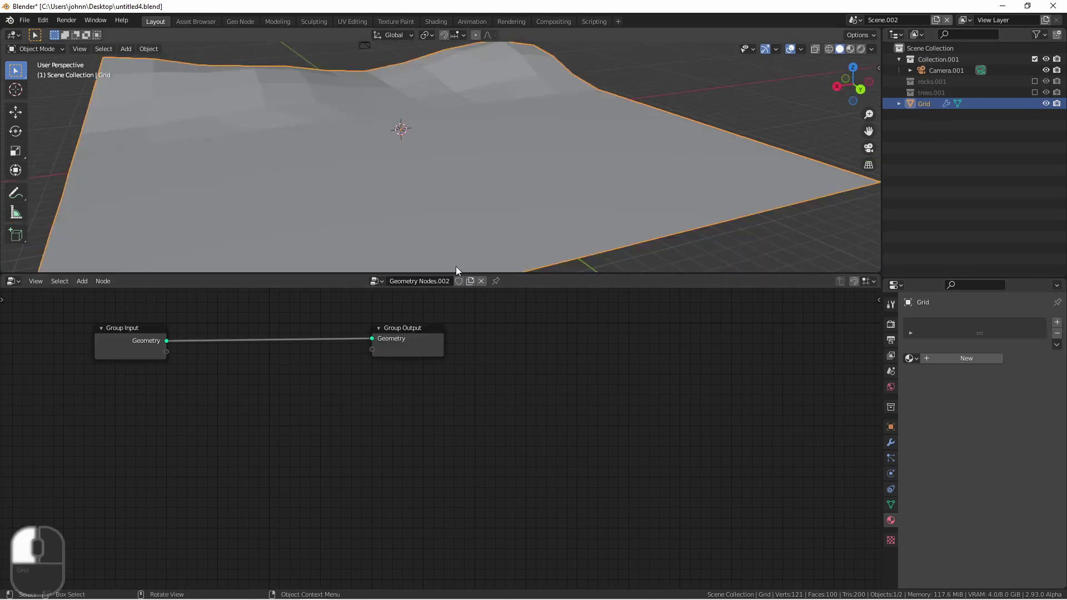
pyautogui.click(418, 333)
pyautogui.press('g')
pyautogui.click(779, 430)
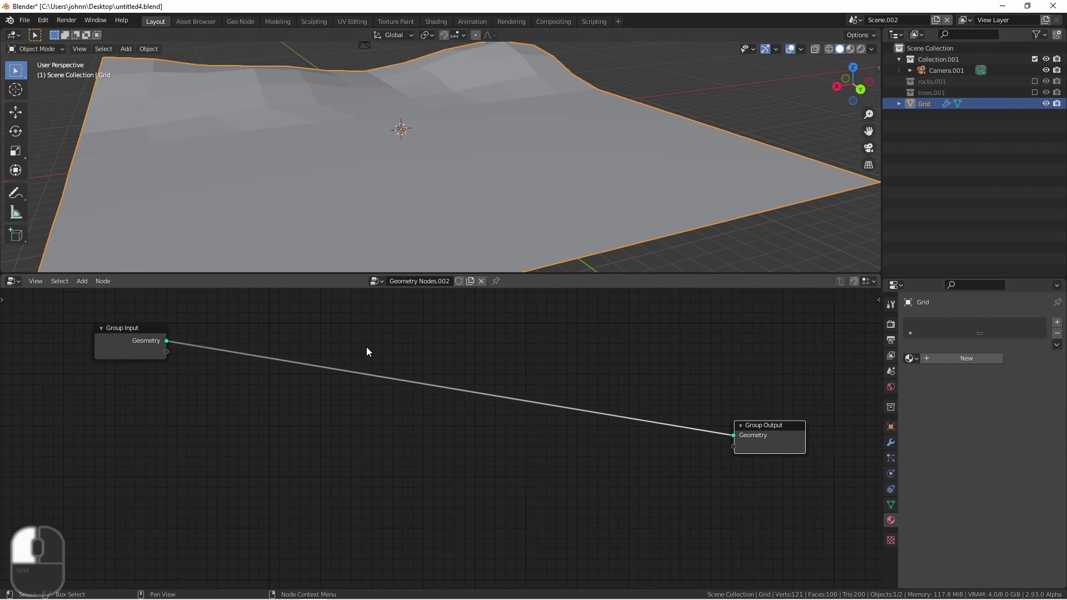
# Insert a Point Distribute node into the geometry link
pyautogui.hotkey('shift', 'a')
pyautogui.moveTo(372, 379)
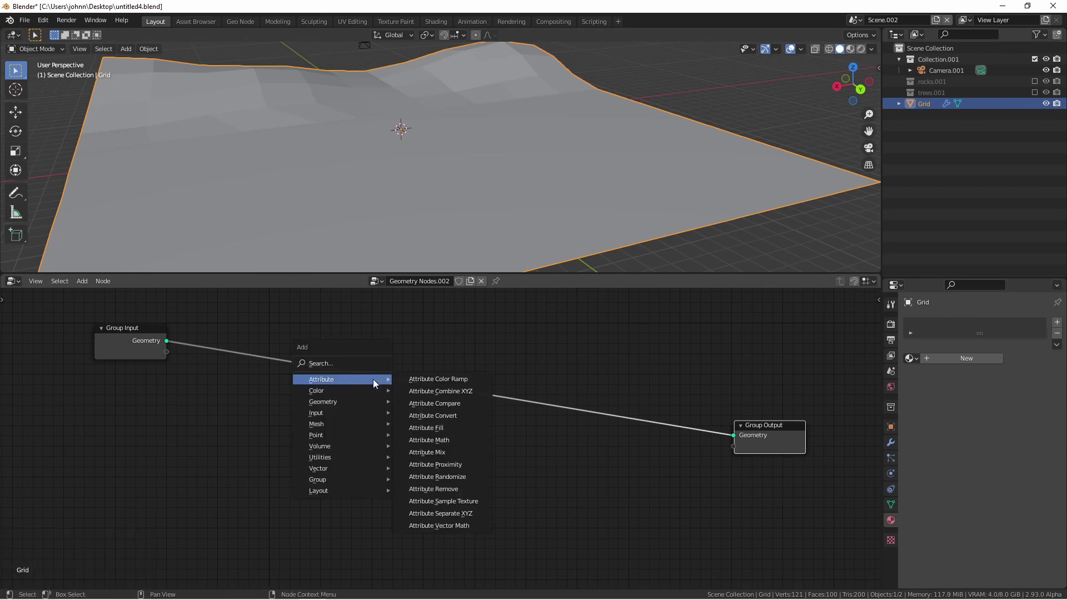
pyautogui.moveTo(353, 437)
pyautogui.click(444, 447)
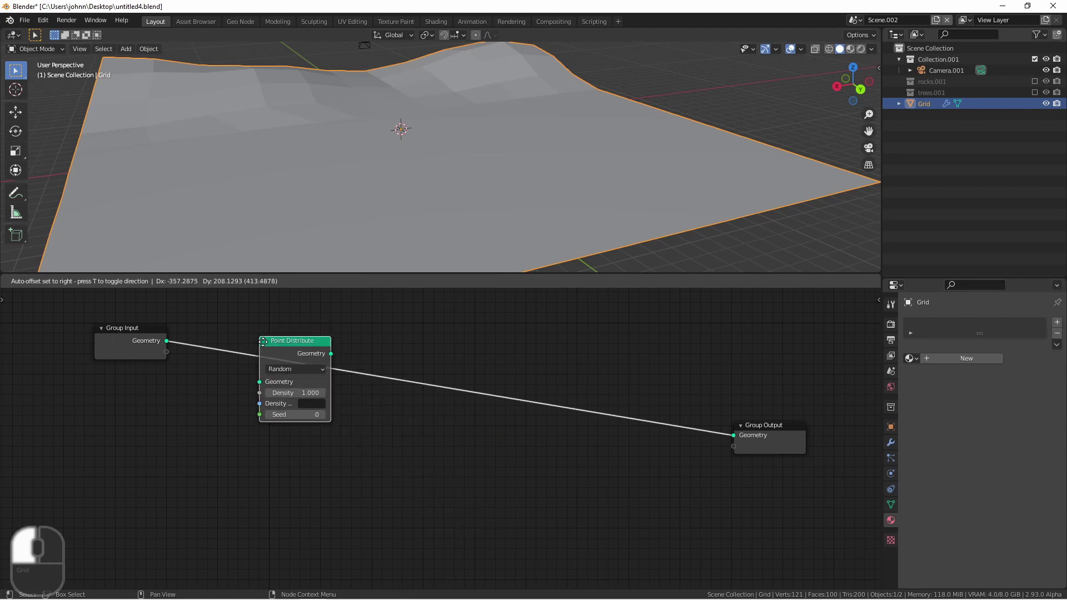
pyautogui.click(241, 330)
# Add a Point Instance node after Point Distribute, set to Collection mode with the trees collection
pyautogui.hotkey('shift', 'a')
pyautogui.moveTo(390, 369)
pyautogui.click(467, 393)
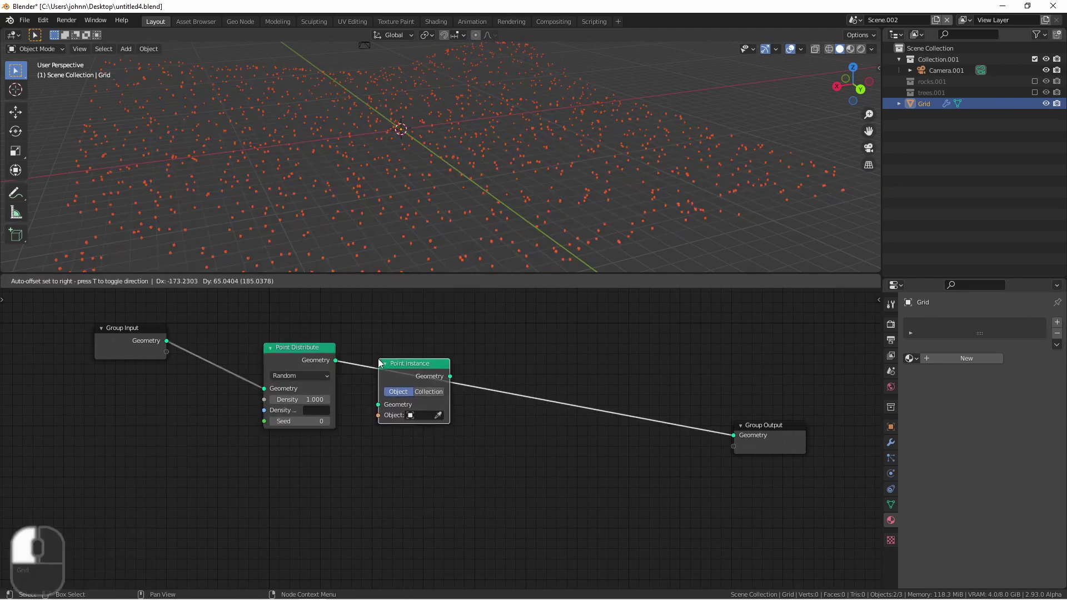
pyautogui.click(418, 399)
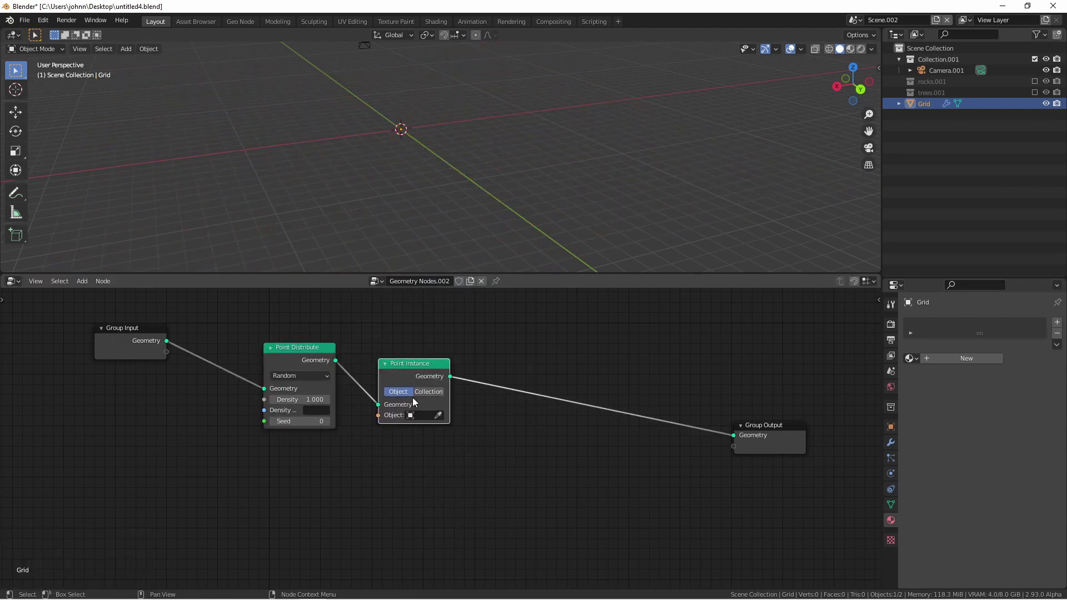
pyautogui.click(423, 393)
pyautogui.click(418, 429)
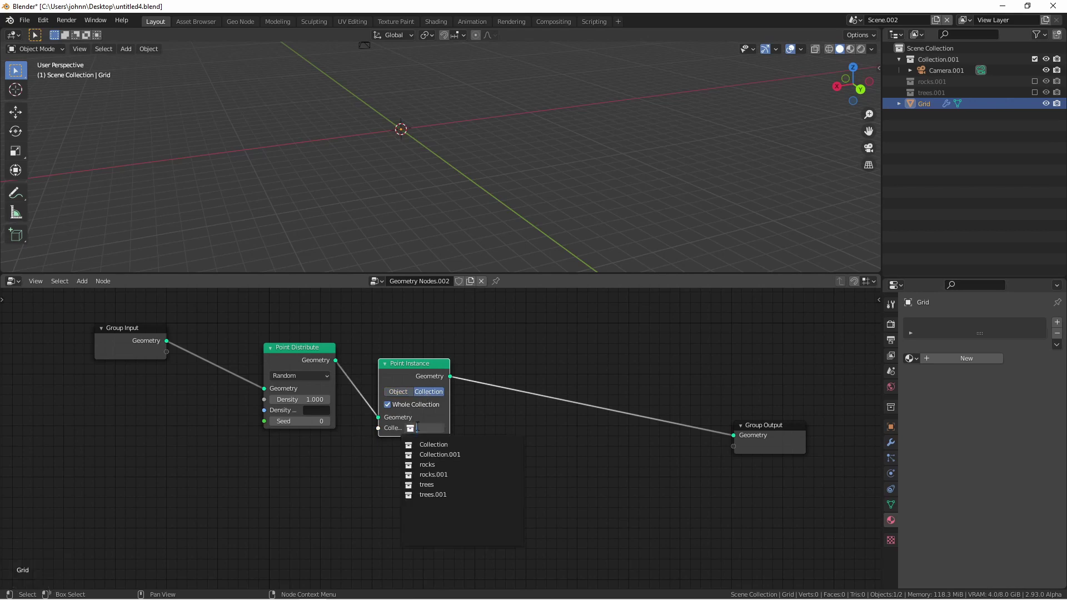
pyautogui.click(441, 501)
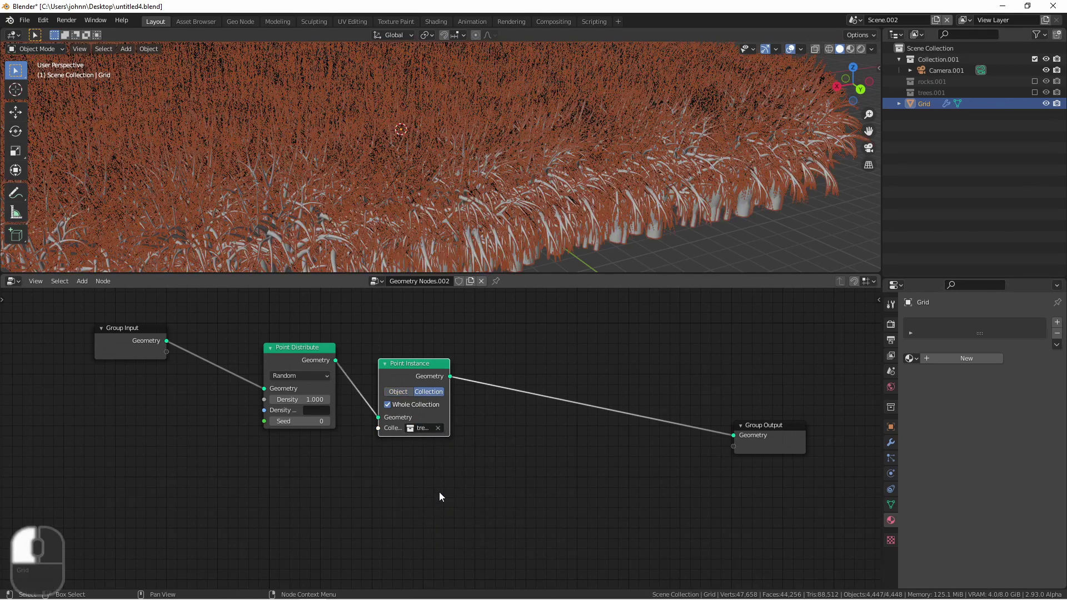
# Set the Point Distribute density to 0.1, then lower it to 0.01
pyautogui.scroll(-5, 456, 168)
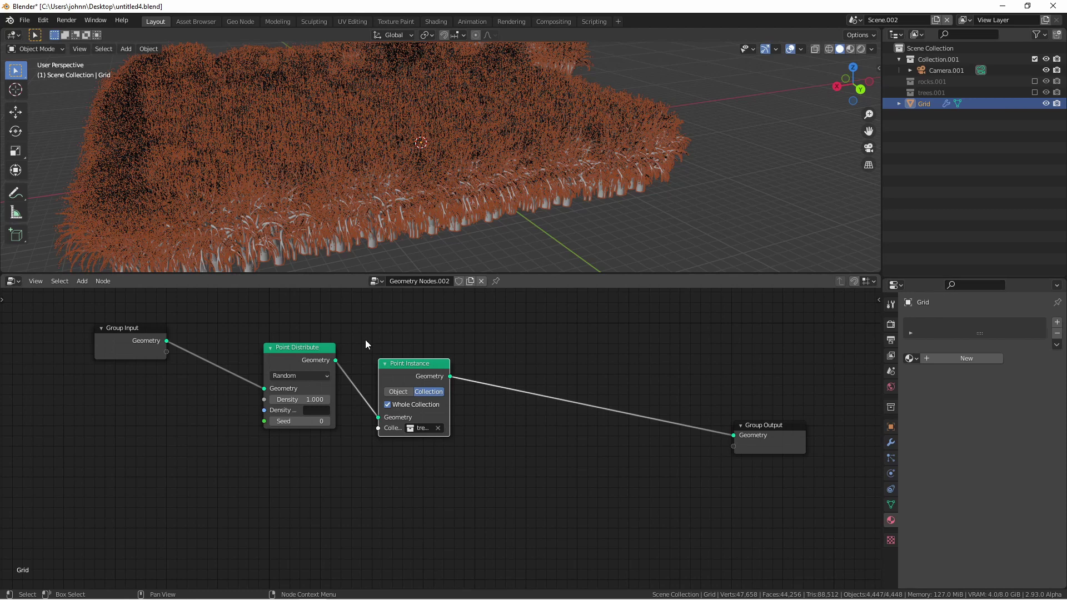
pyautogui.click(292, 401)
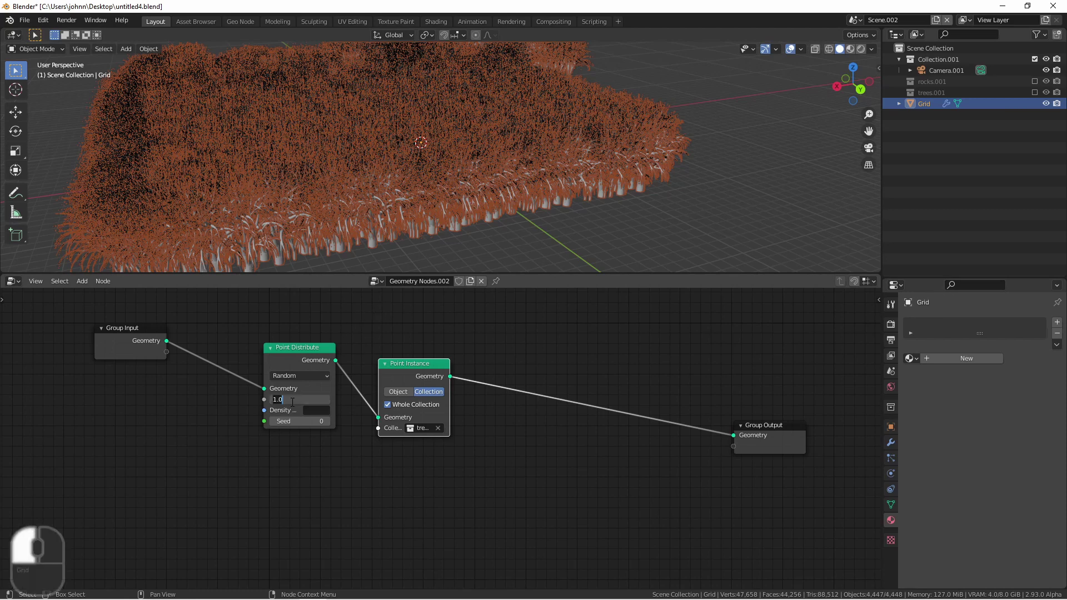
pyautogui.write('0.1')
pyautogui.press('Return')
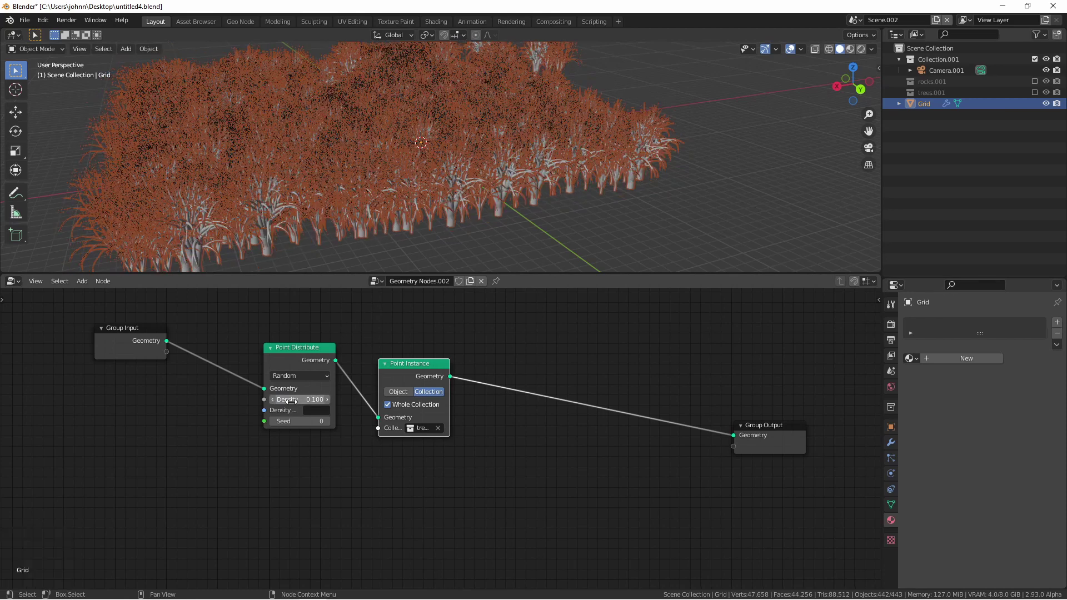
pyautogui.click(305, 399)
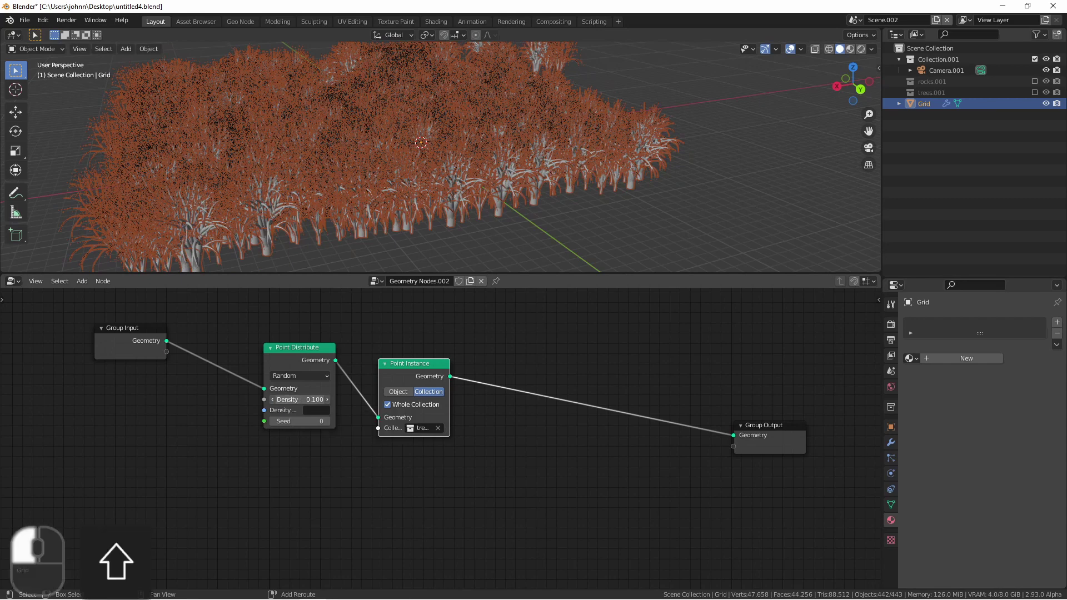
pyautogui.press('BackSpace')
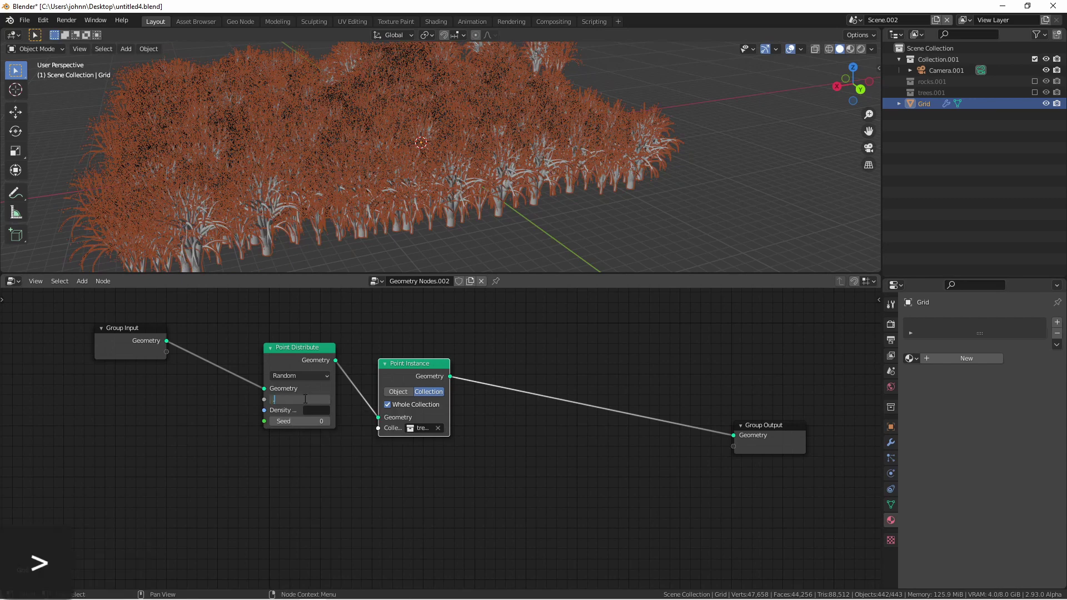
pyautogui.write('0.01')
pyautogui.press('Return')
# Orbit around the sparse trees and move Point Instance beside Point Distribute
pyautogui.click(393, 178)
pyautogui.moveTo(393, 179); pyautogui.dragTo(399, 158, button='middle')
pyautogui.moveTo(406, 363); pyautogui.dragTo(371, 355)
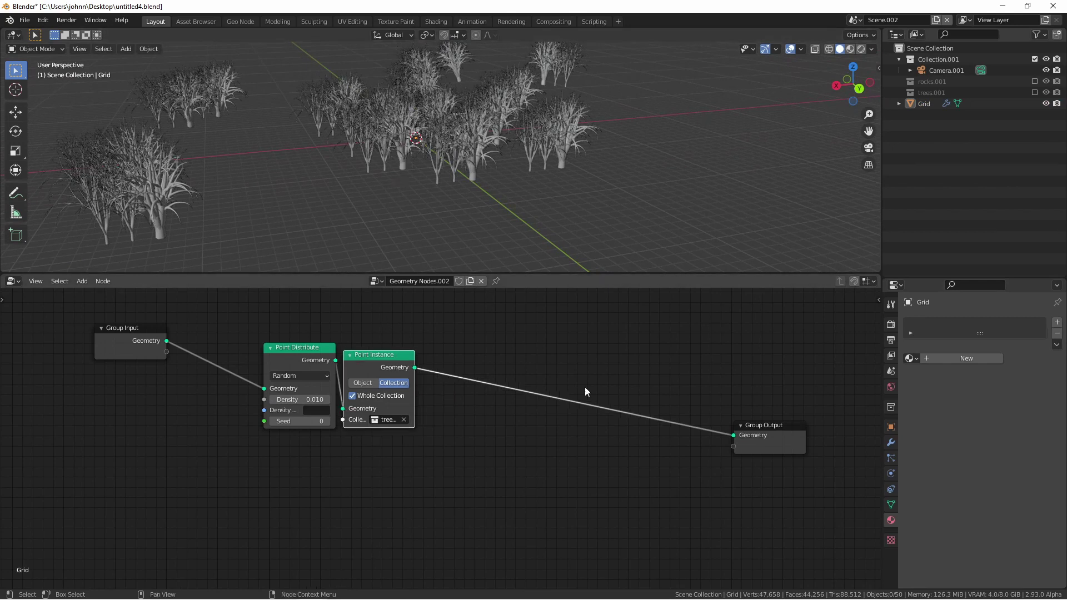
# Insert a Join Geometry node before the output and feed the Group Input Grid geometry into it
pyautogui.press('shift')
pyautogui.hotkey('shift', 'a')
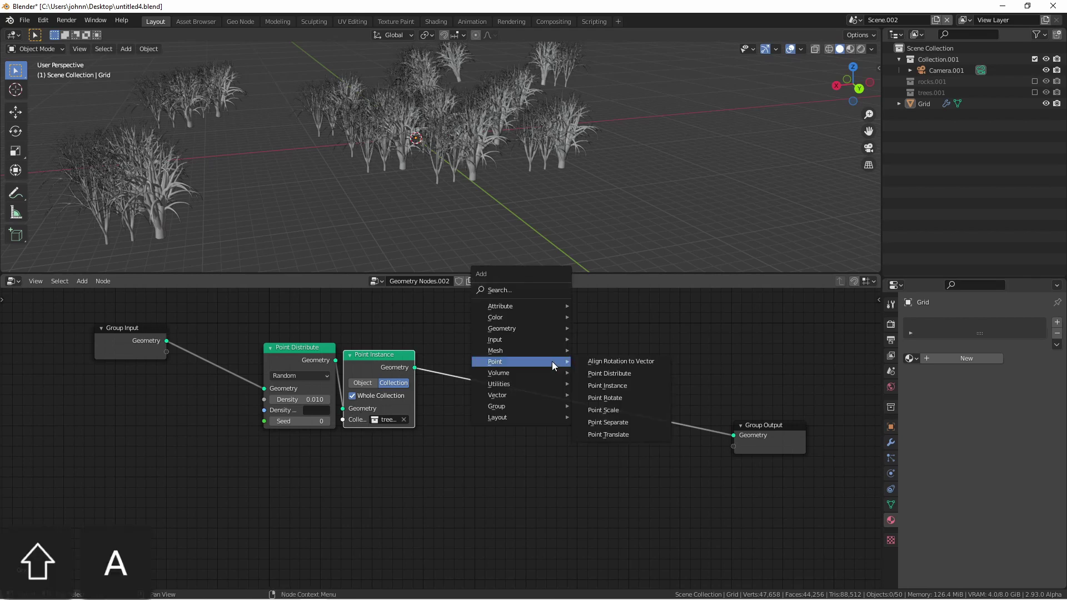
pyautogui.moveTo(528, 332)
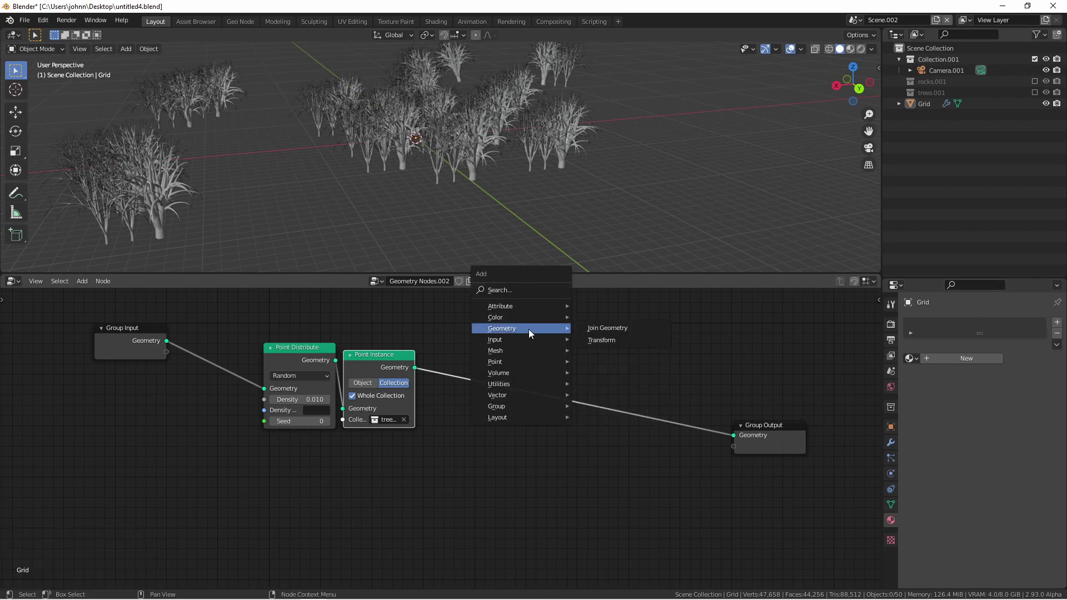
pyautogui.click(637, 332)
pyautogui.click(634, 389)
pyautogui.moveTo(166, 342); pyautogui.dragTo(620, 411)
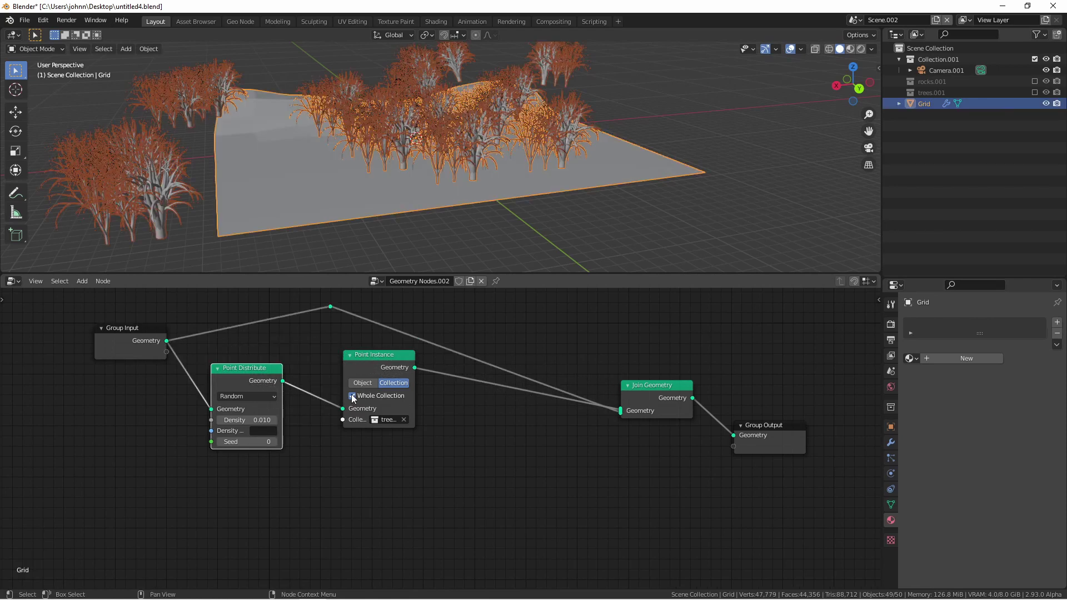
# Turn off Whole Collection on Point Instance so individual trees are scattered
pyautogui.moveTo(364, 362); pyautogui.dragTo(315, 383)
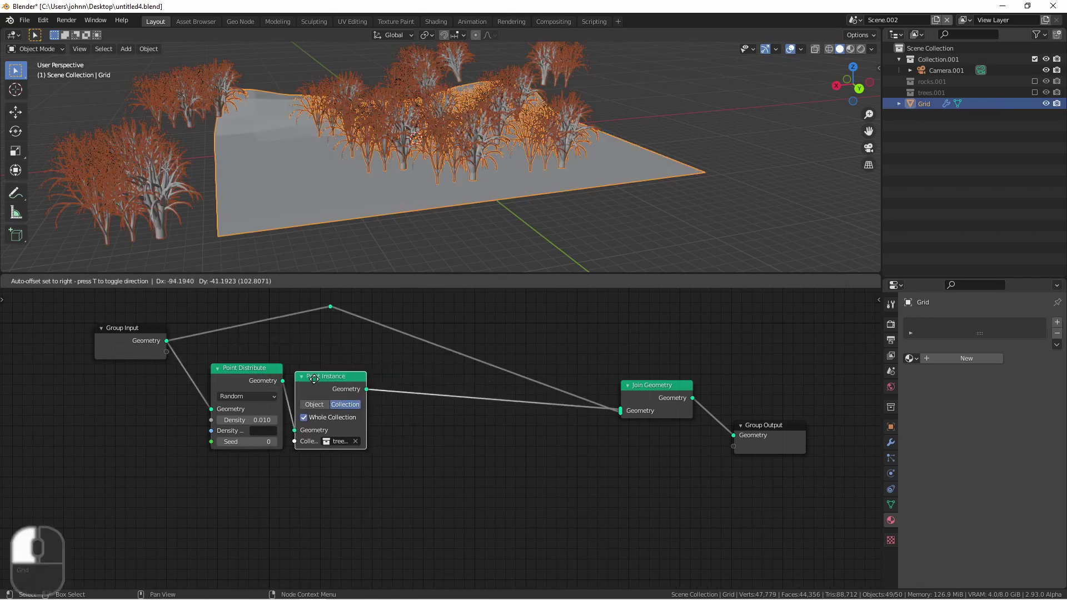
pyautogui.click(303, 417)
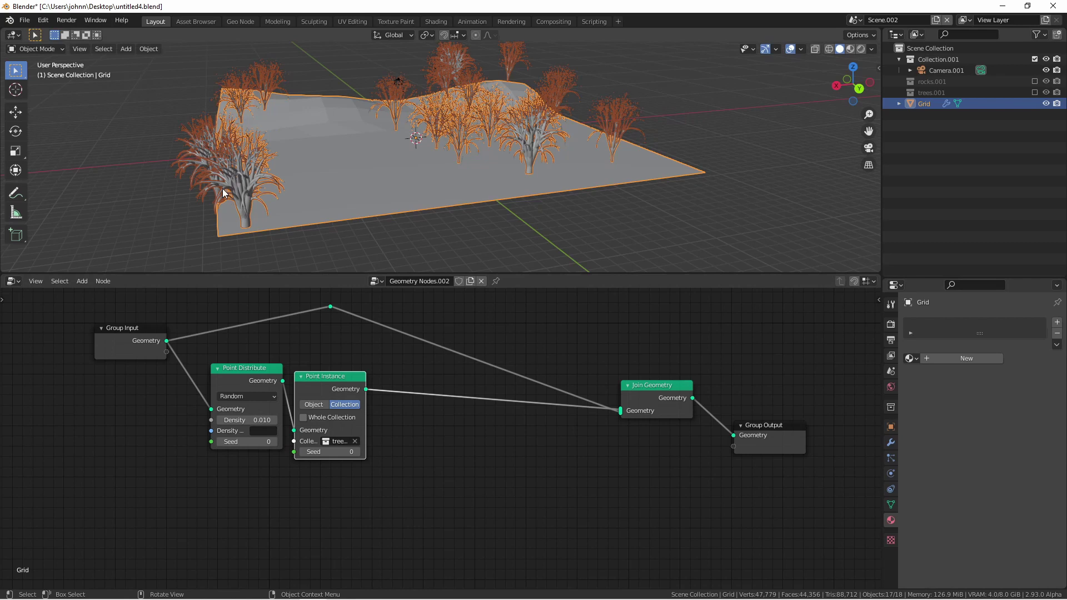
pyautogui.moveTo(332, 382); pyautogui.dragTo(326, 376)
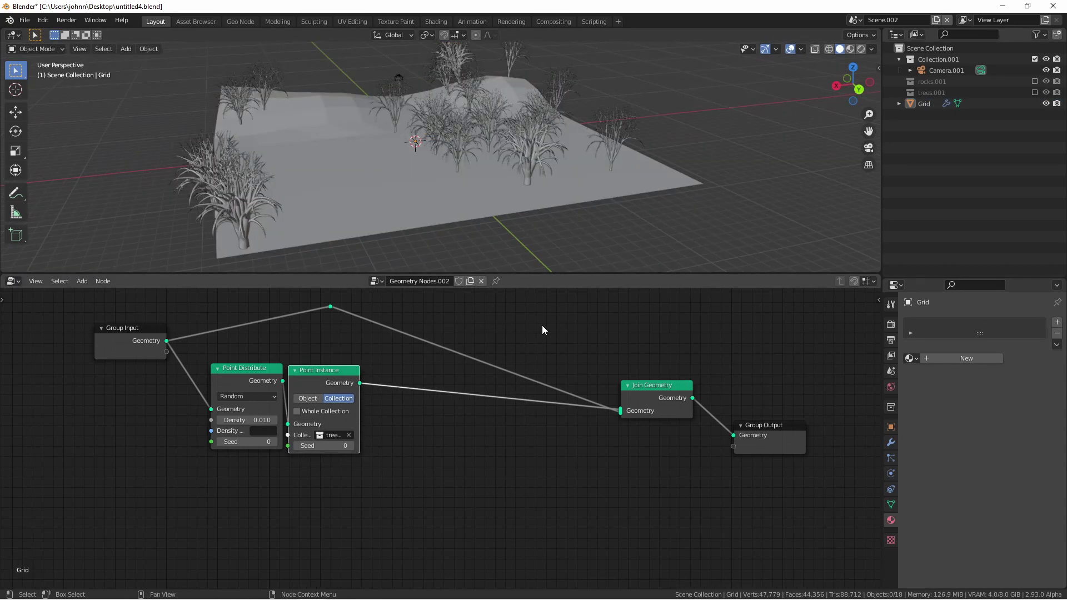
# Duplicate the tree scatter nodes, set the copy to rocks.001, and link it into Join Geometry
pyautogui.press('l')
pyautogui.hotkey('shift', 'd')
pyautogui.click(517, 484)
pyautogui.click(525, 527)
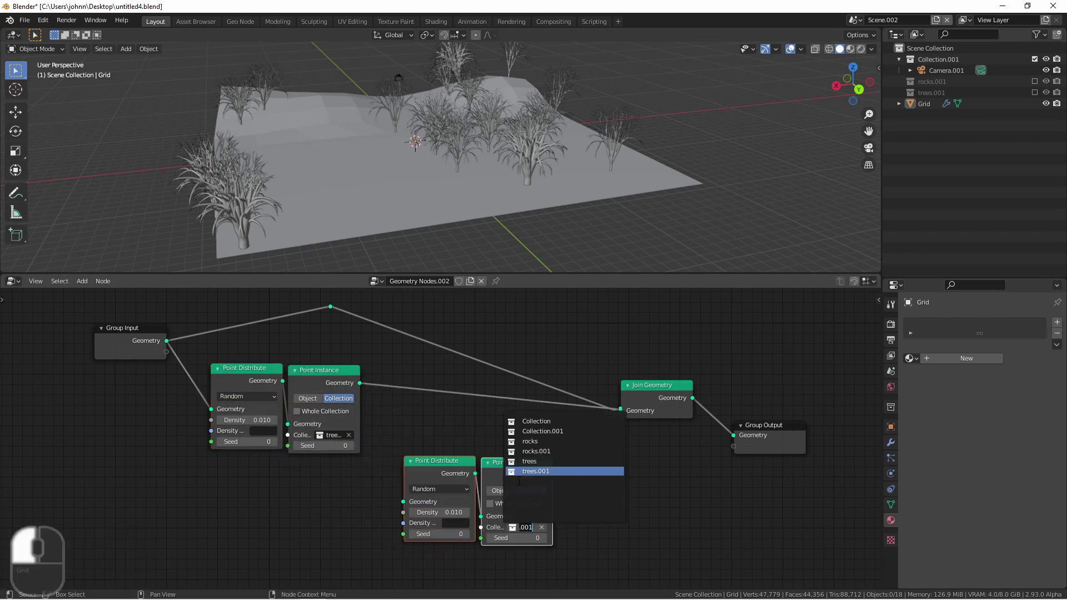
pyautogui.click(524, 452)
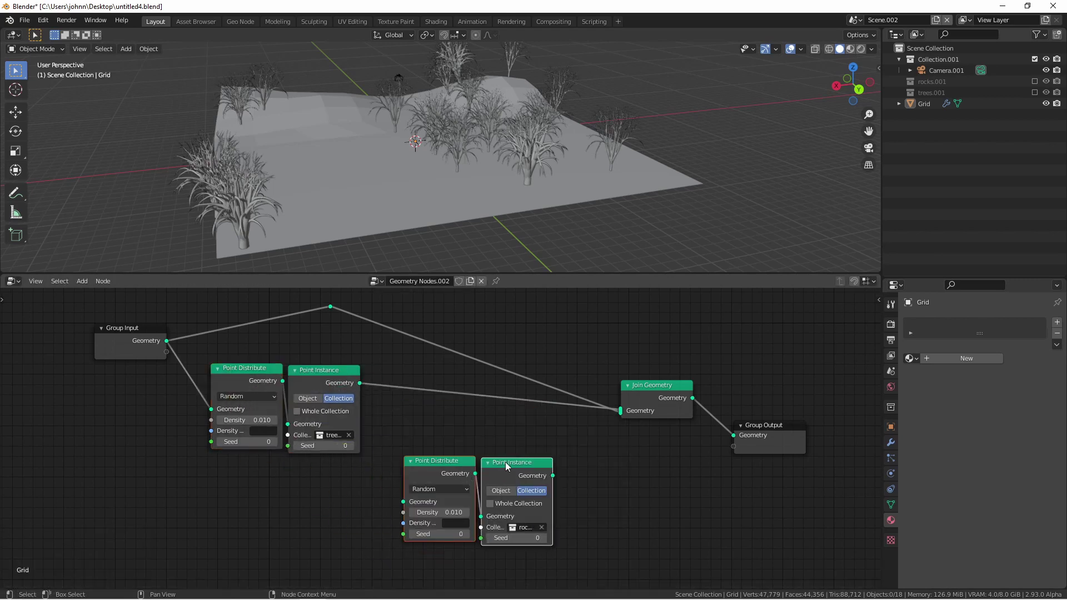
pyautogui.moveTo(506, 466); pyautogui.dragTo(622, 412)
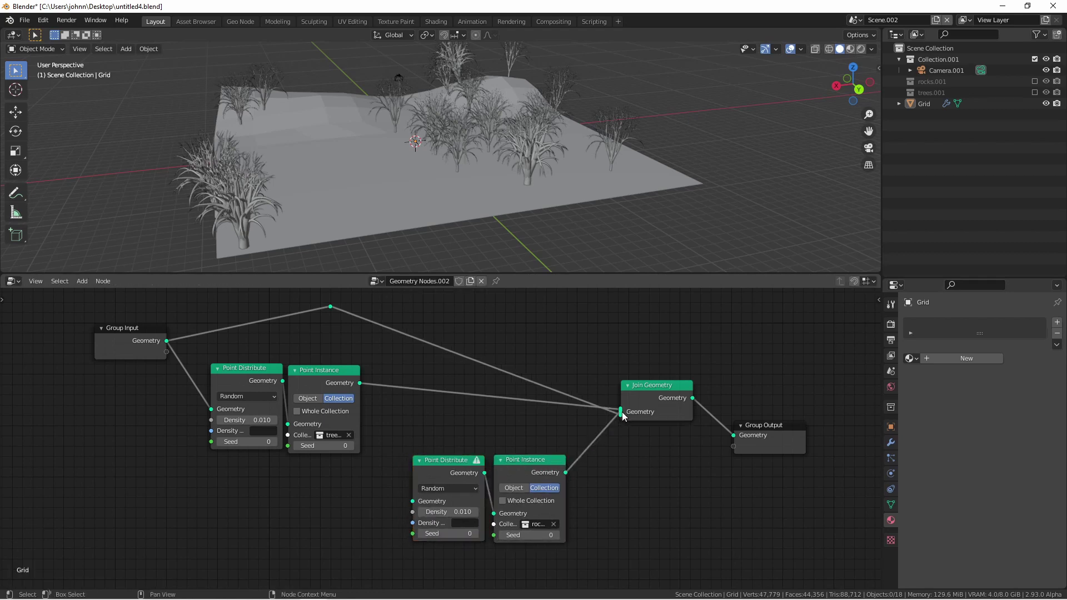
pyautogui.keyDown('shift'); pyautogui.moveTo(409, 466); pyautogui.dragTo(437, 438, button='middle'); pyautogui.keyUp('shift')
# Rearrange the rock and tree scatter nodes to tidy the node layout
pyautogui.moveTo(428, 421); pyautogui.dragTo(597, 529)
pyautogui.press('g')
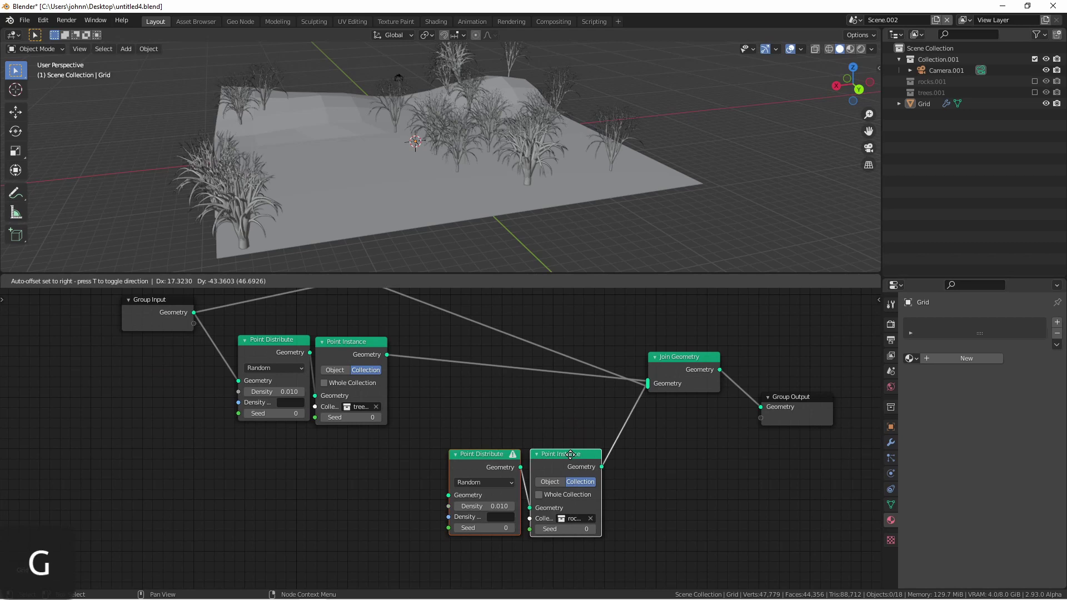
pyautogui.click(466, 583)
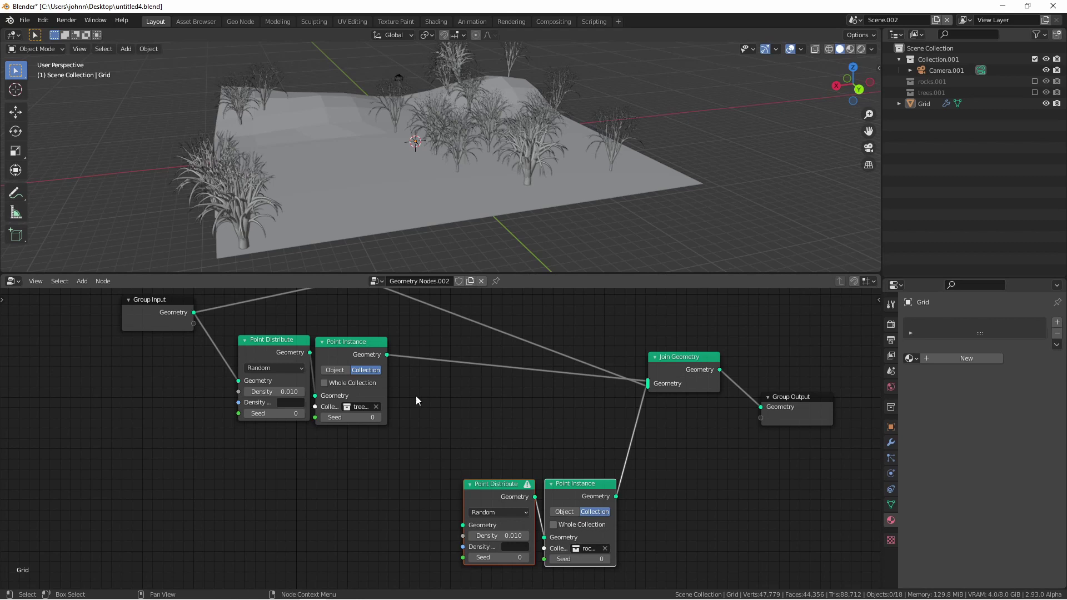
pyautogui.moveTo(263, 320); pyautogui.dragTo(334, 356)
pyautogui.press('g')
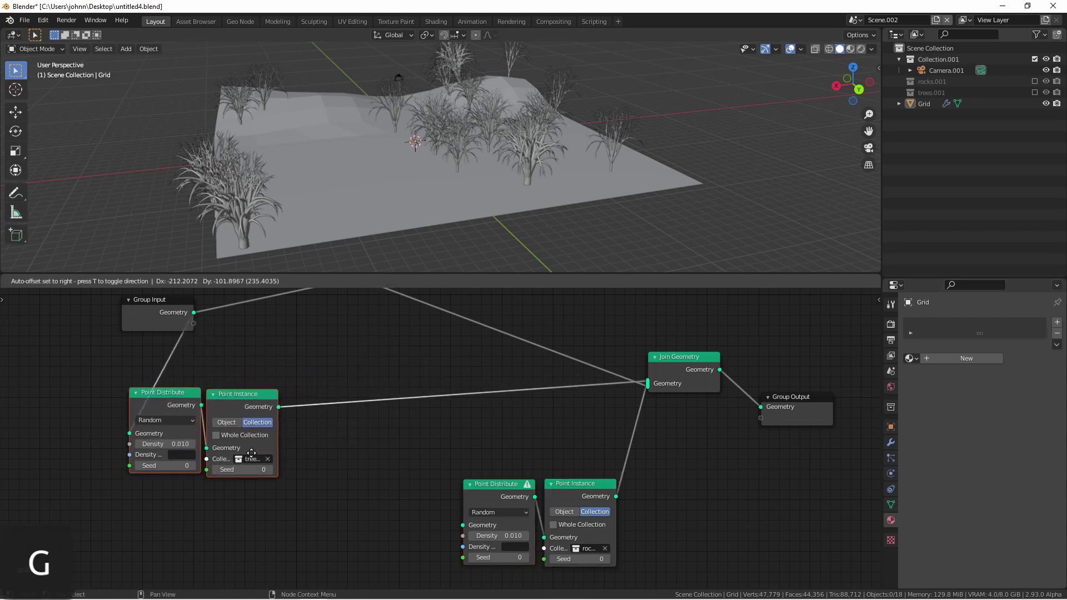
pyautogui.click(232, 460)
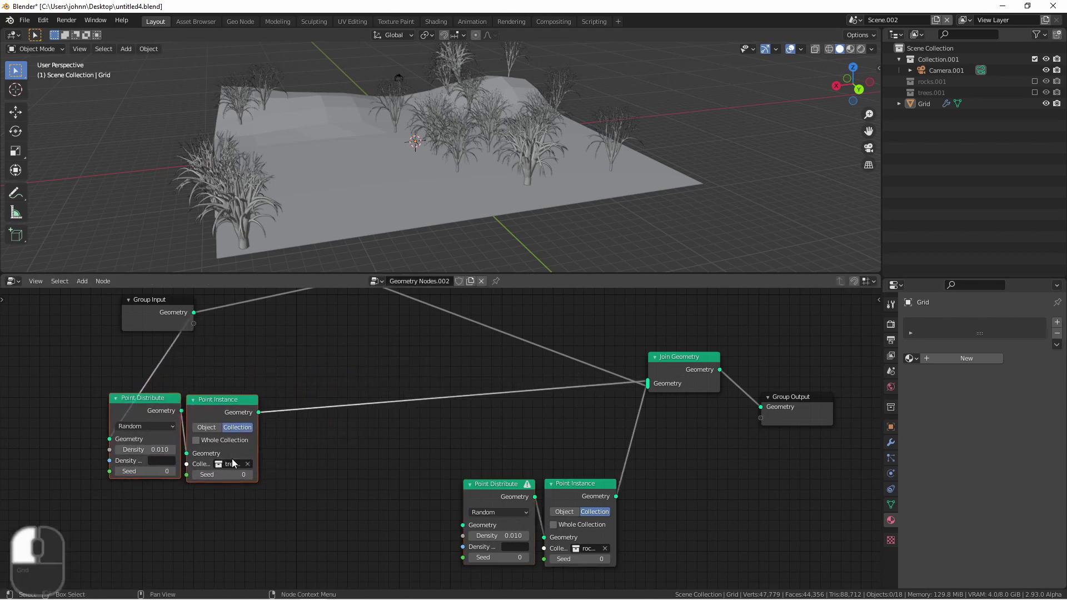
pyautogui.click(226, 407)
pyautogui.press('g')
pyautogui.click(324, 409)
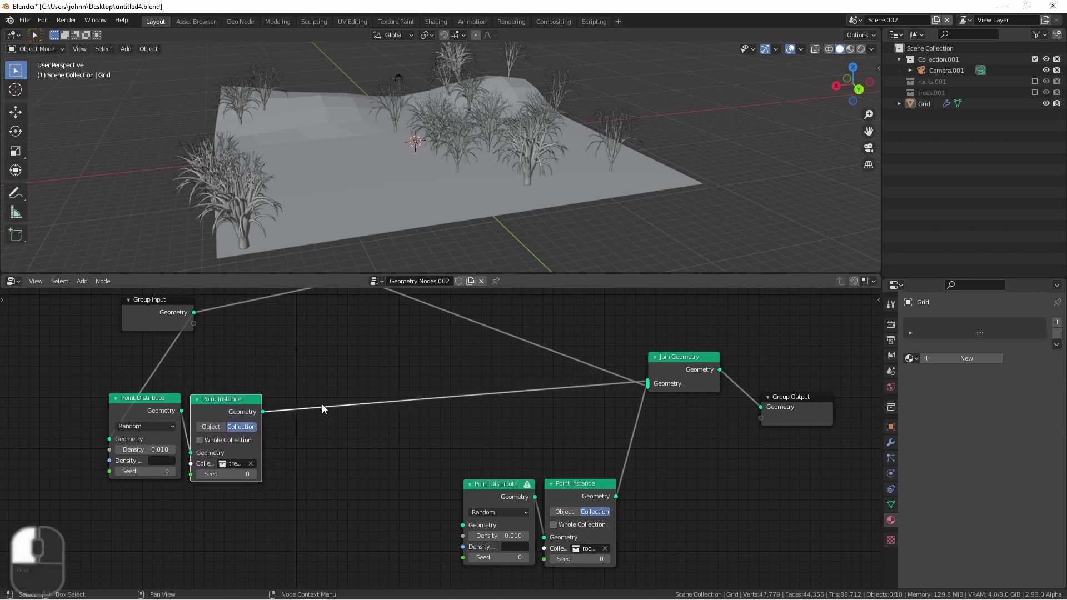
pyautogui.hotkey('shift', 'a')
pyautogui.moveTo(333, 373)
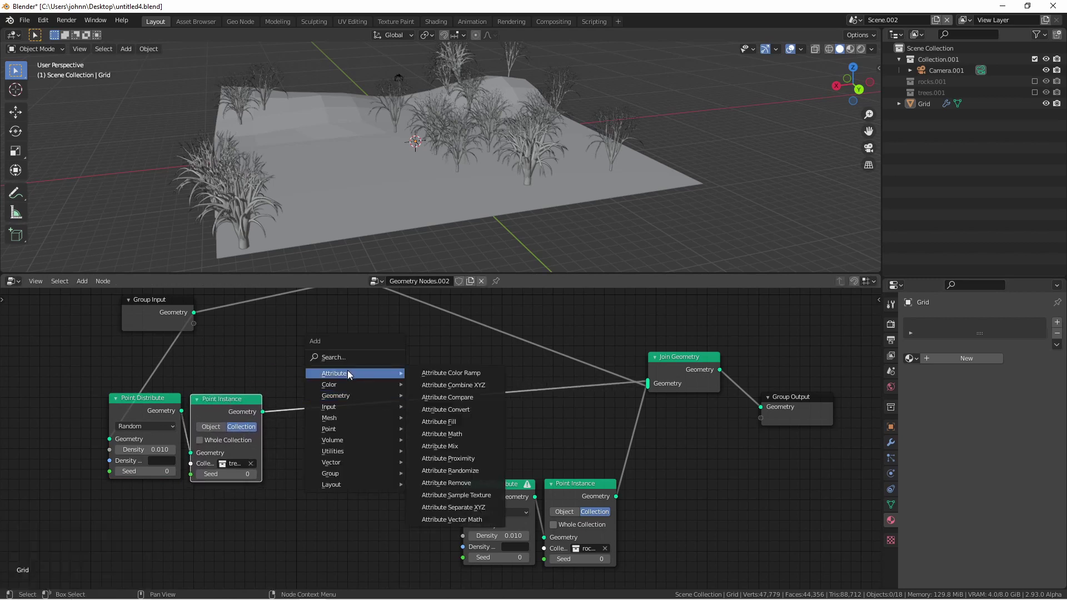
# Add an Attribute Proximity node taking the Grid geometry and targeting the tree instances
pyautogui.click(448, 459)
pyautogui.click(338, 434)
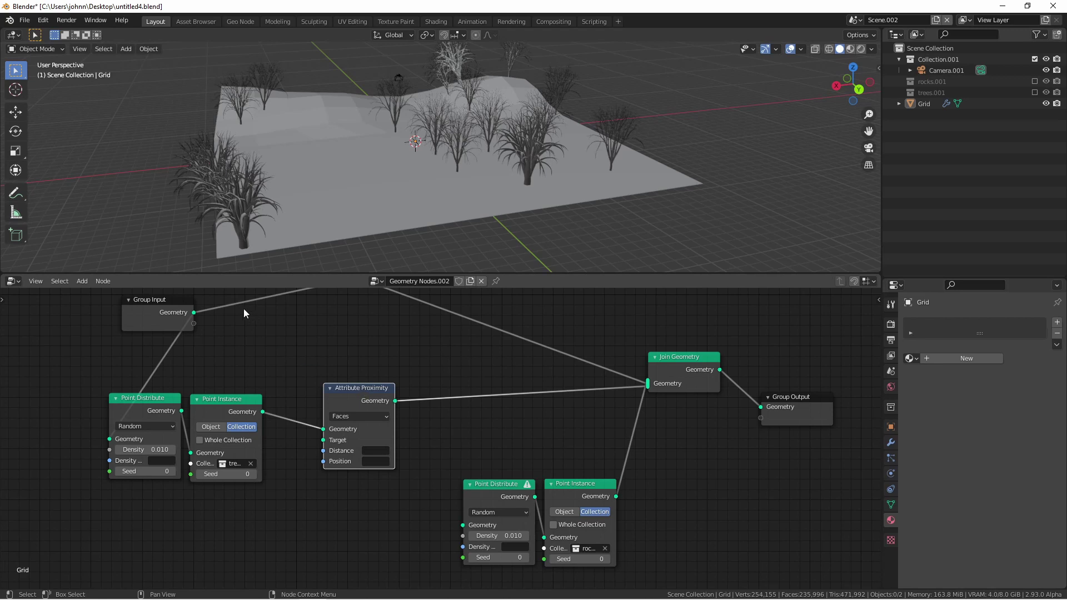
pyautogui.moveTo(323, 429); pyautogui.dragTo(305, 438)
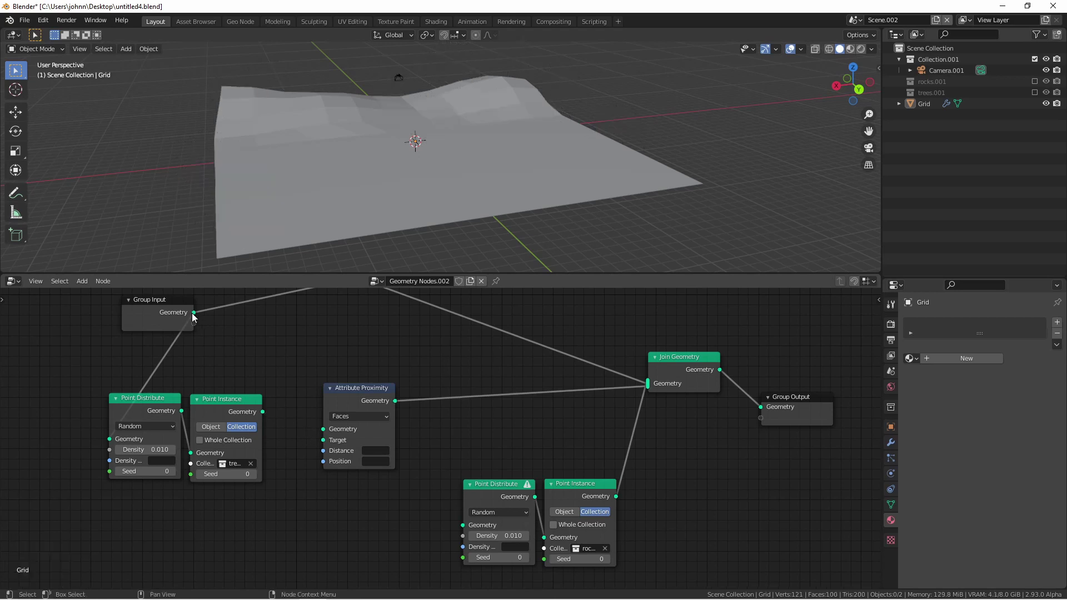
pyautogui.moveTo(194, 312); pyautogui.dragTo(319, 438)
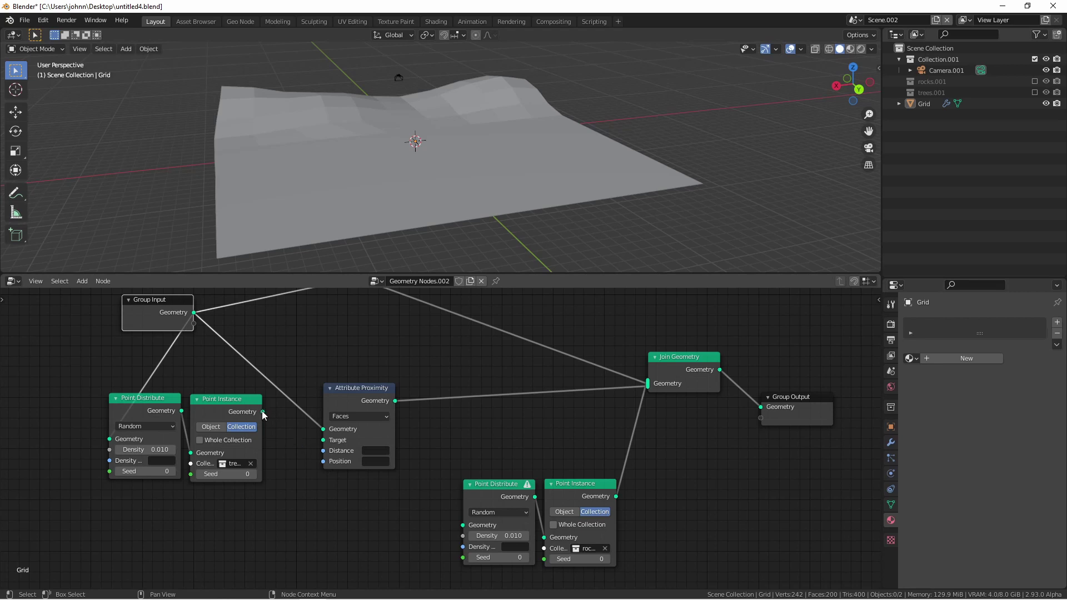
pyautogui.moveTo(264, 411); pyautogui.dragTo(325, 440)
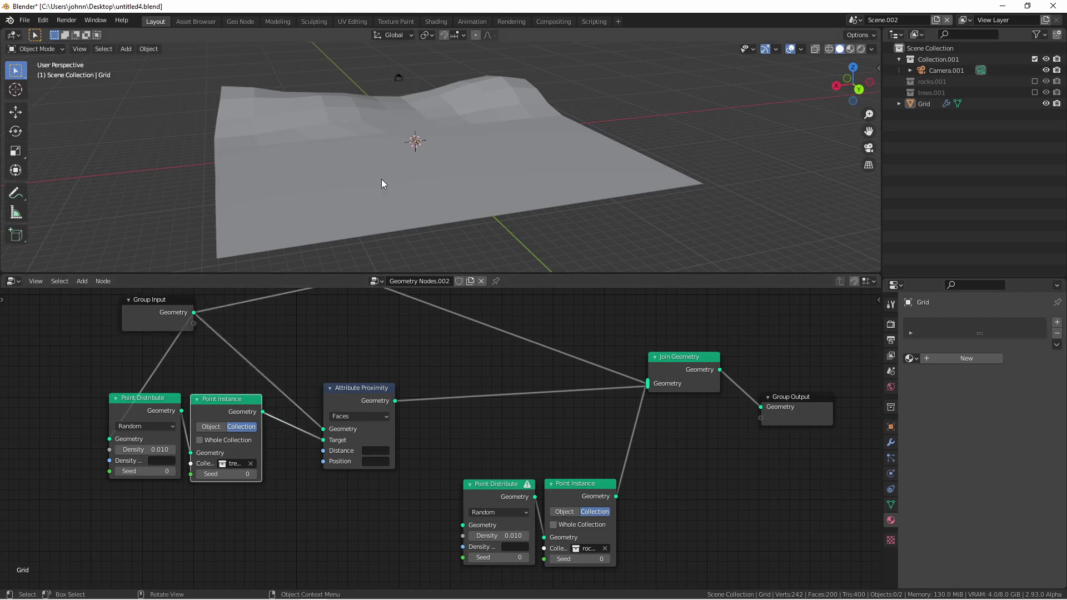
# Name the proximity Distance attribute 'd' and set 'd' as the rock Point Distribute density attribute
pyautogui.click(373, 450)
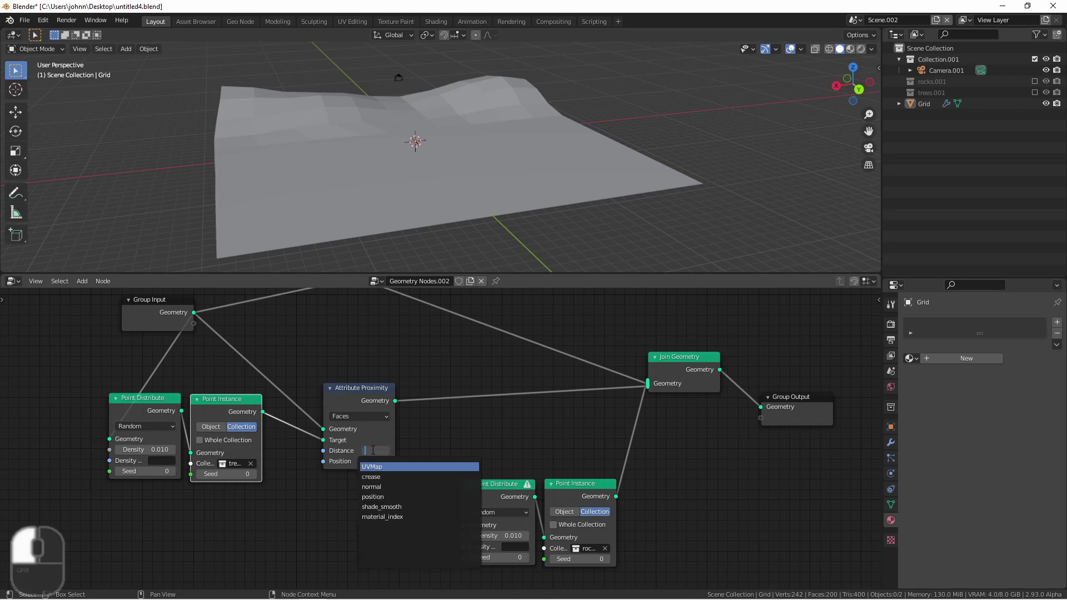
pyautogui.write('d')
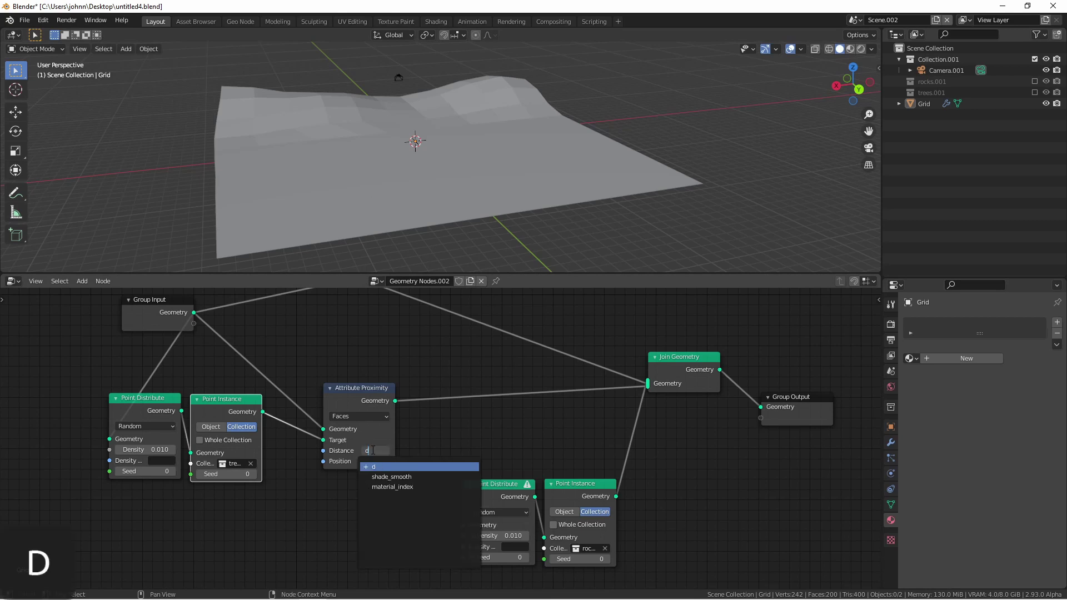
pyautogui.press('Return')
pyautogui.moveTo(495, 491); pyautogui.dragTo(477, 472)
pyautogui.click(499, 527)
pyautogui.write('d')
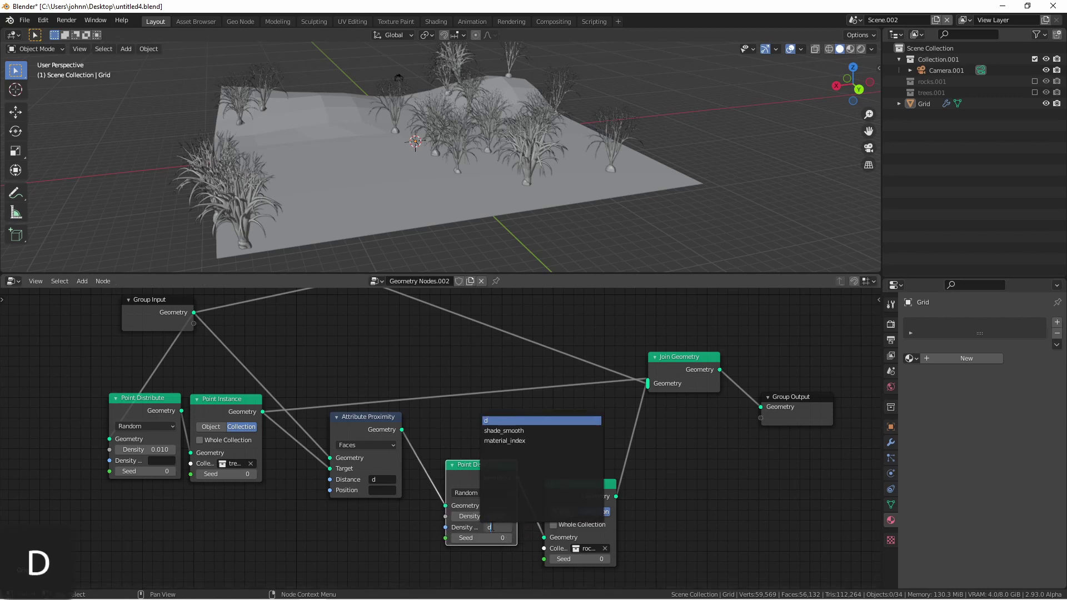
pyautogui.press('Return')
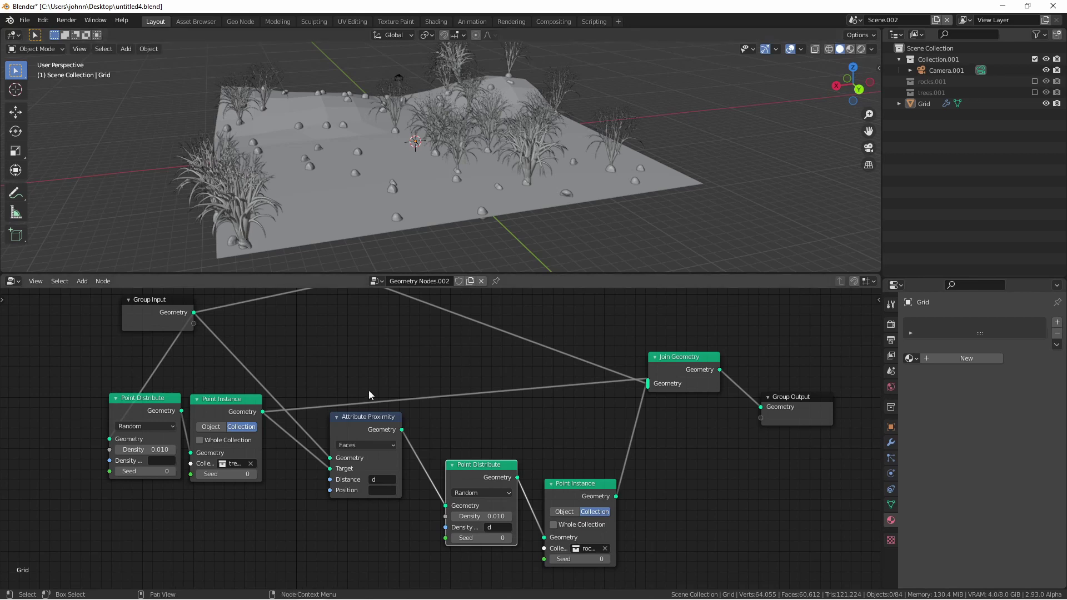
# Make room and insert an Attribute Color Ramp between Attribute Proximity and the rock scatter
pyautogui.moveTo(493, 473); pyautogui.dragTo(514, 421)
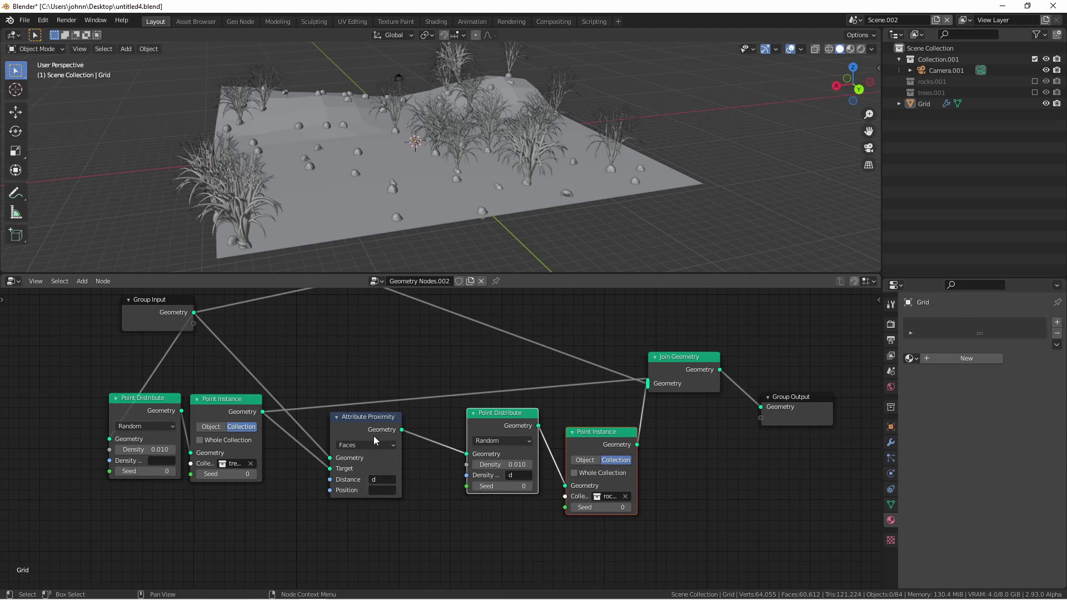
pyautogui.moveTo(623, 333); pyautogui.dragTo(834, 435)
pyautogui.press('g')
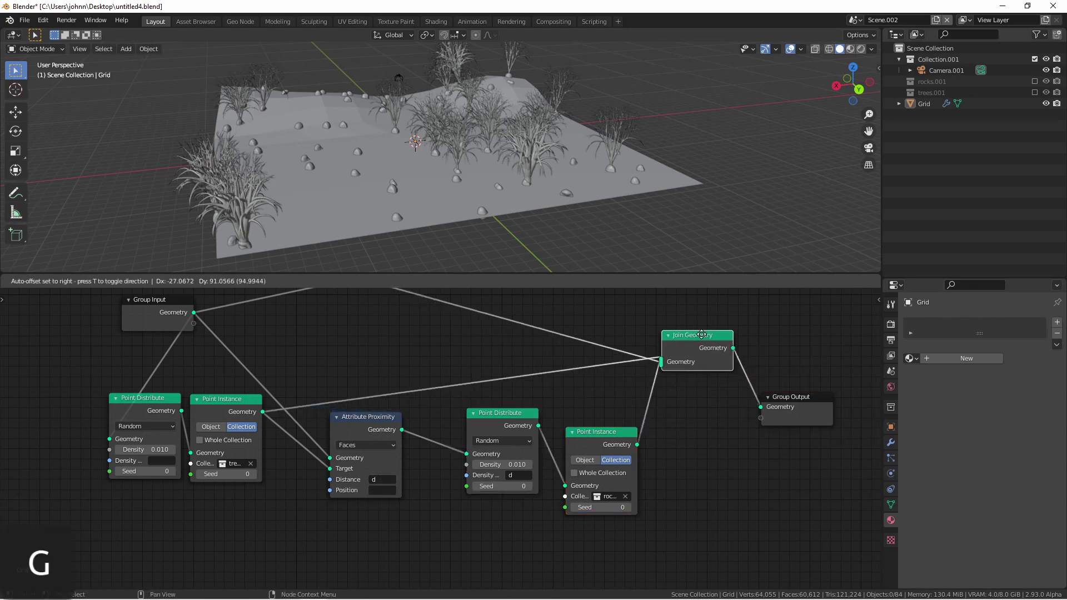
pyautogui.click(701, 334)
pyautogui.hotkey('shift', 'a')
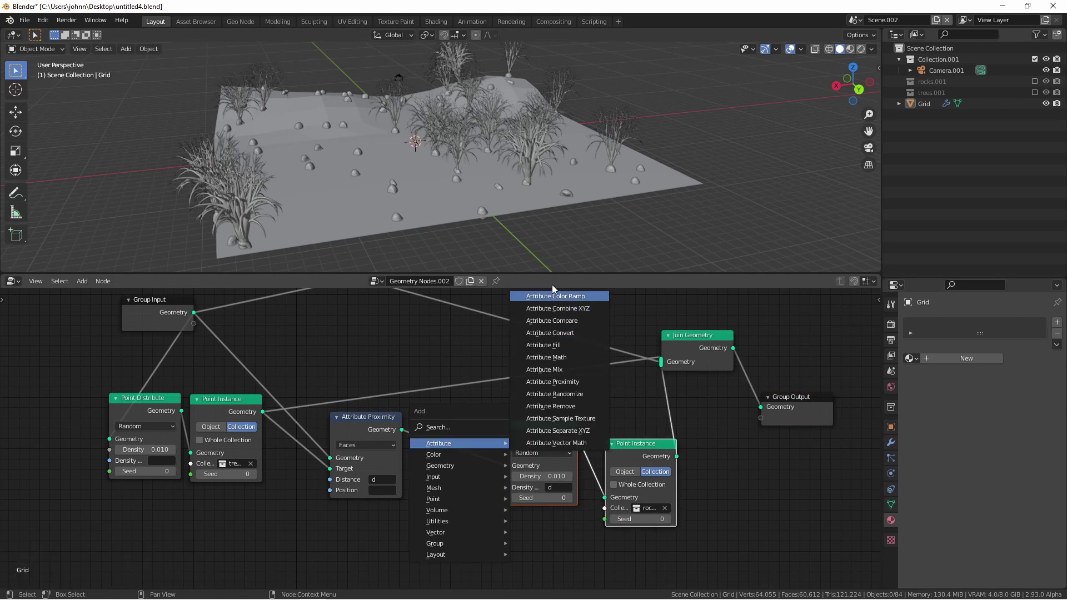
pyautogui.click(554, 296)
pyautogui.click(413, 434)
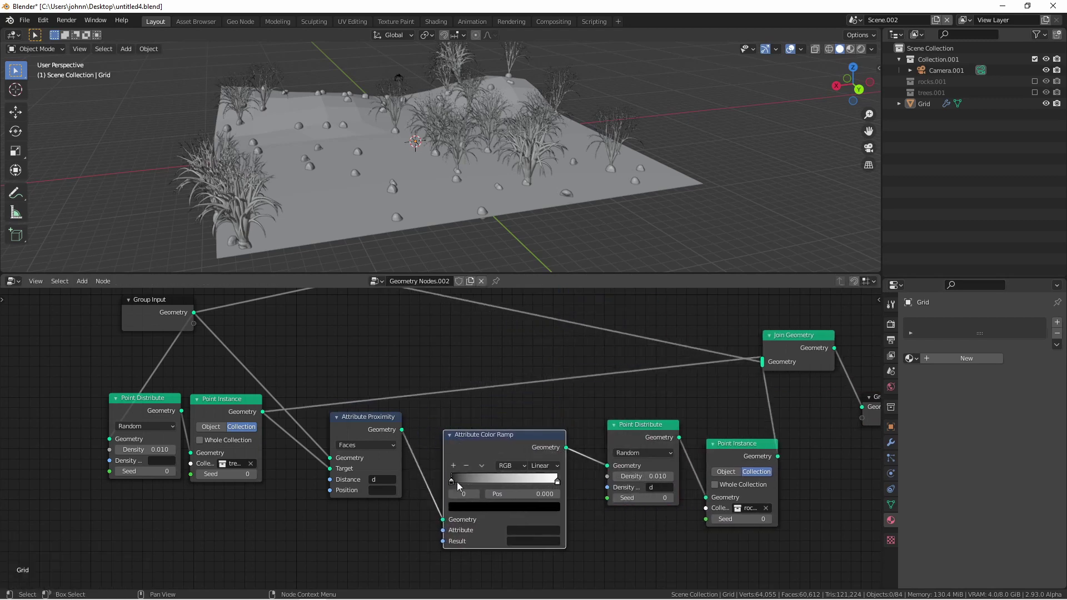
# Invert the ramp stops, set its Attribute and Result to 'd', and raise the rock density
pyautogui.moveTo(556, 481); pyautogui.dragTo(437, 479)
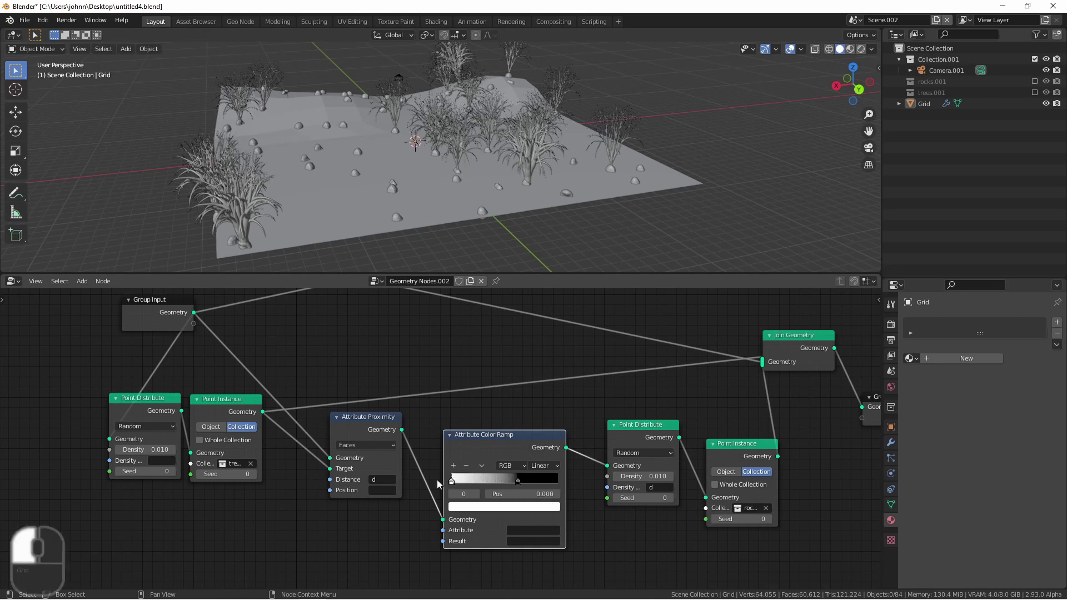
pyautogui.moveTo(550, 482); pyautogui.dragTo(560, 483)
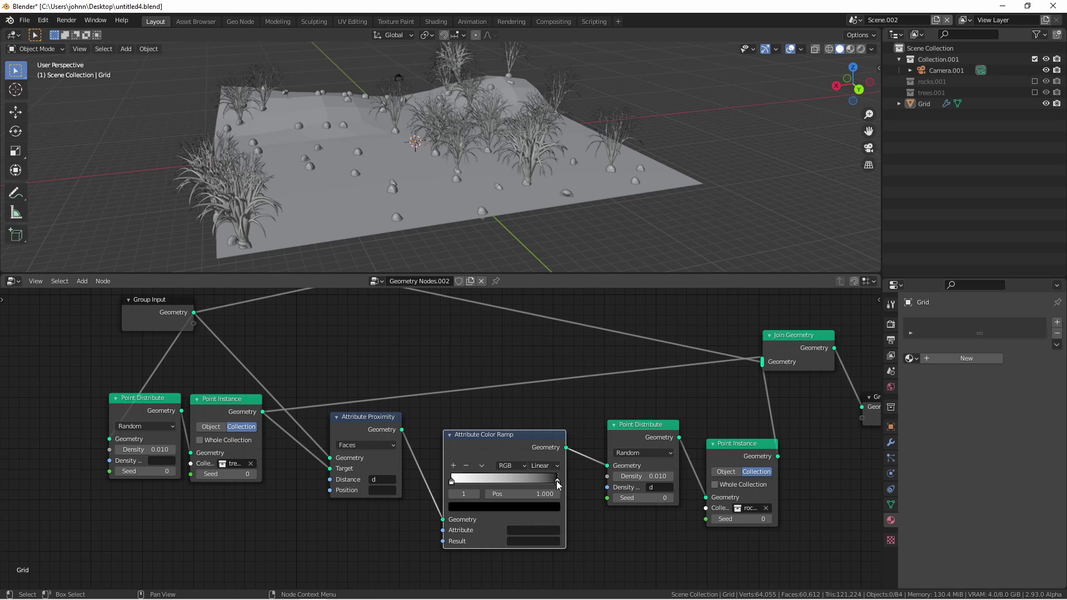
pyautogui.click(531, 531)
pyautogui.write('d')
pyautogui.press('Return')
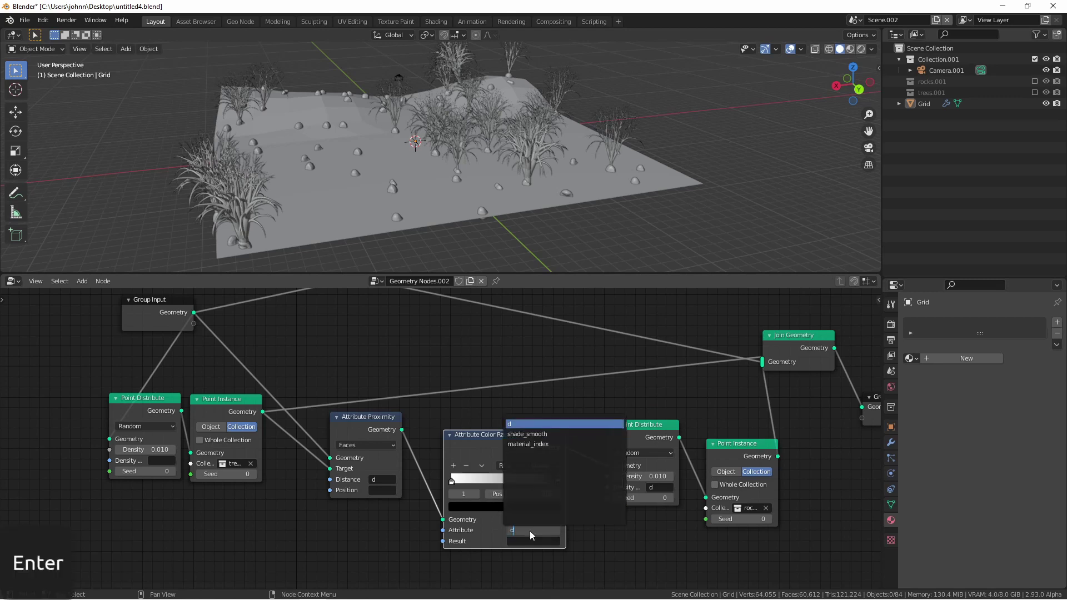
pyautogui.click(522, 541)
pyautogui.write('d')
pyautogui.press('Return')
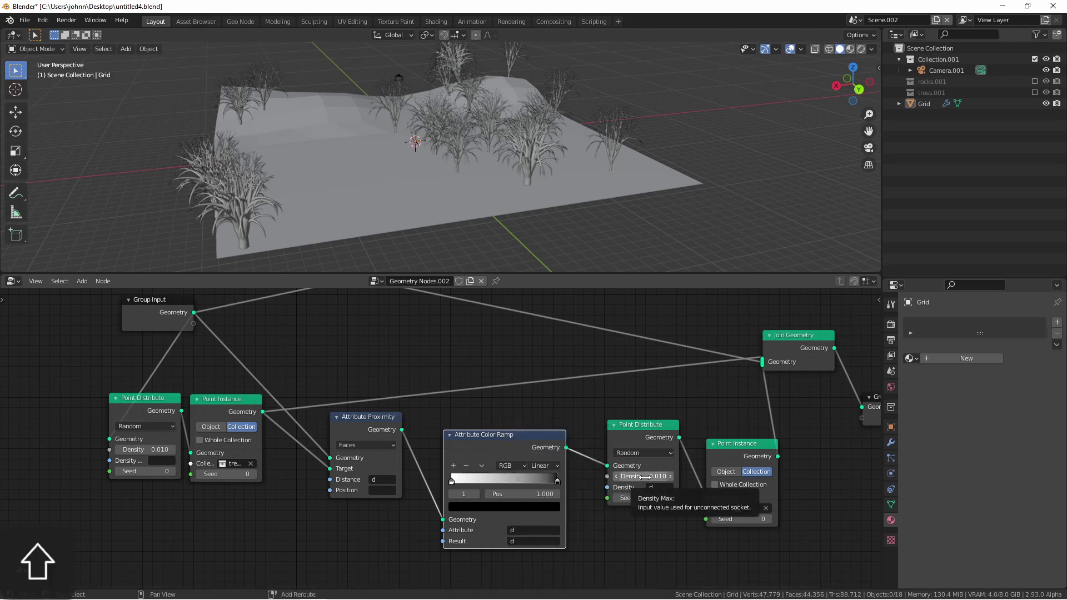
pyautogui.keyDown('shift'); pyautogui.moveTo(645, 476); pyautogui.dragTo(690, 476); pyautogui.keyUp('shift')
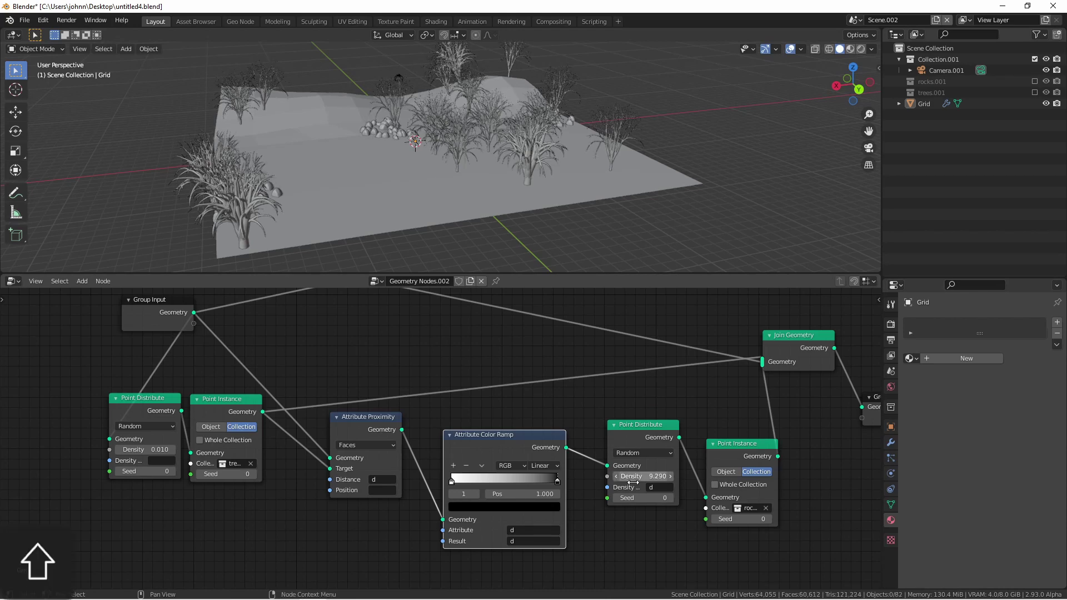
# Raise rock density to 9.290, orbit above the terrain, and enter Edit Mode on the Grid
pyautogui.moveTo(489, 161); pyautogui.dragTo(514, 166, button='middle')
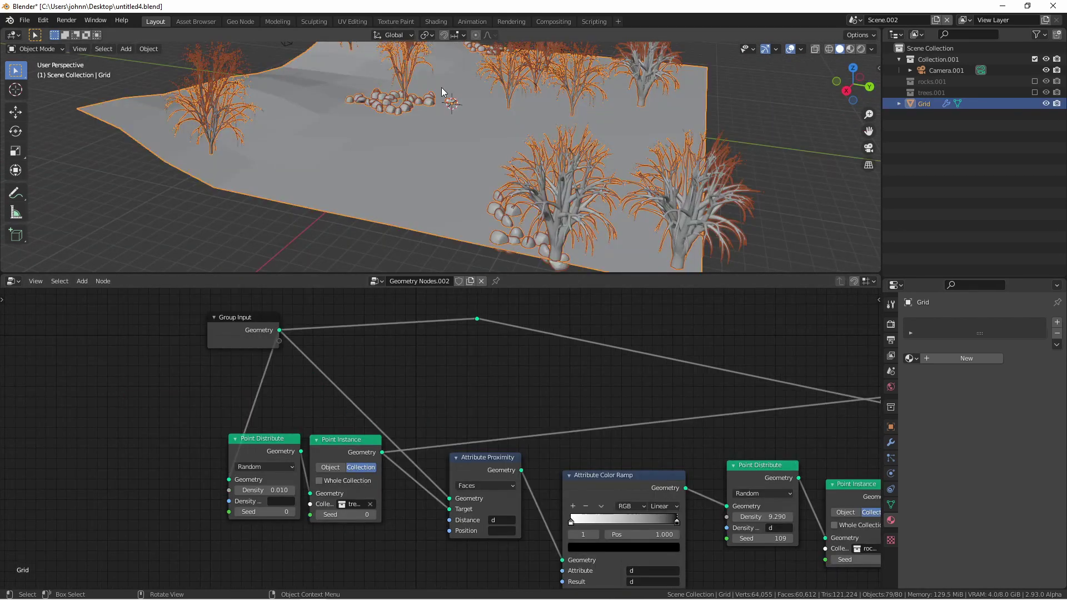
pyautogui.moveTo(548, 99); pyautogui.dragTo(435, 112, button='middle')
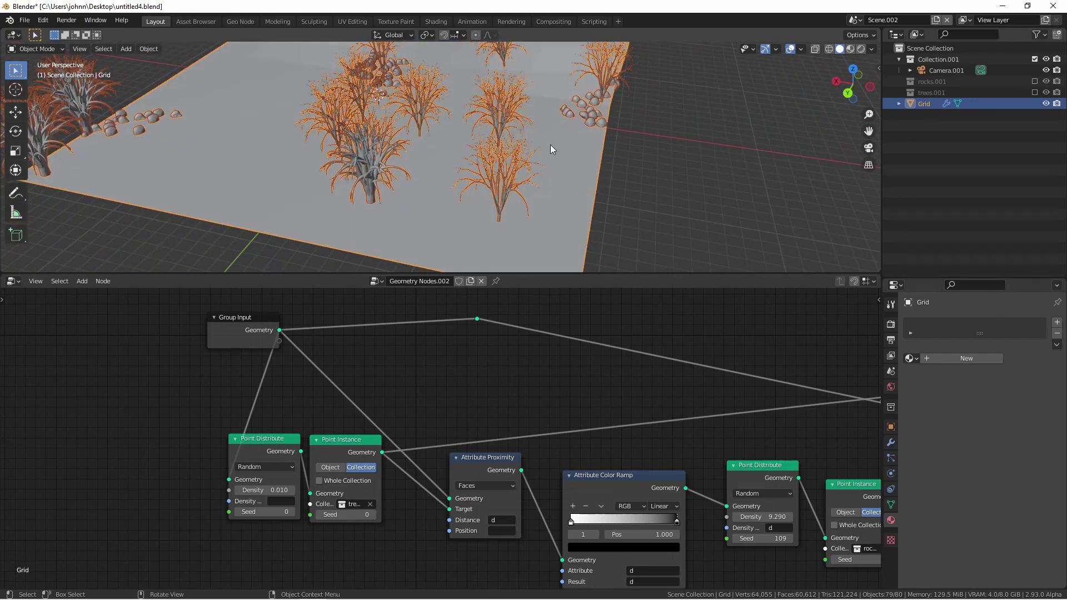
pyautogui.press('Tab')
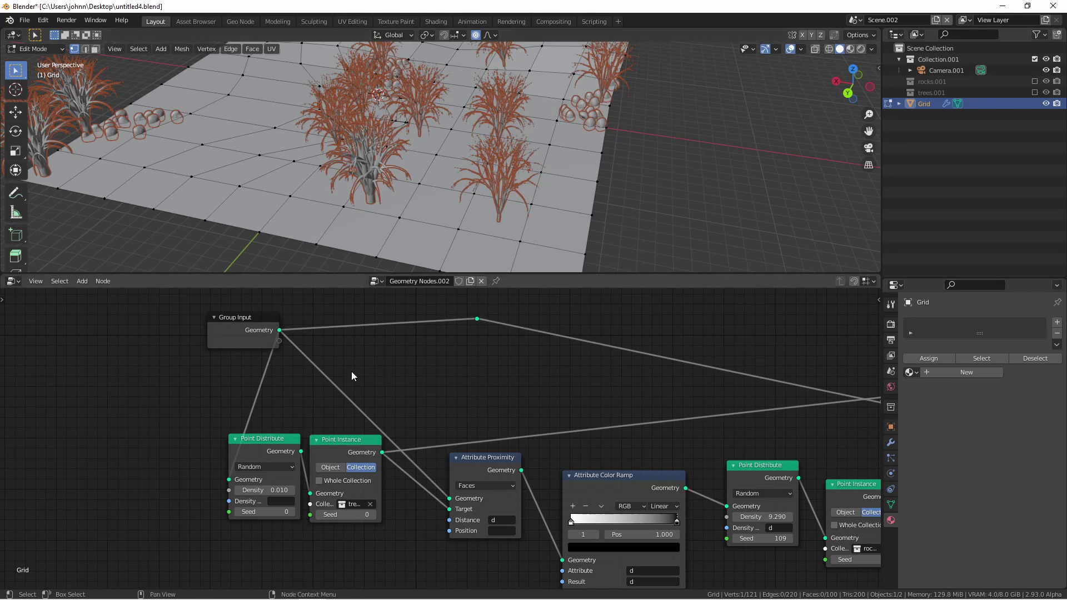
# Insert a Level 2 Subdivide node between Group Input and Attribute Proximity, then check the rock rings
pyautogui.press('Tab')
pyautogui.hotkey('shift', 'a')
pyautogui.moveTo(354, 381)
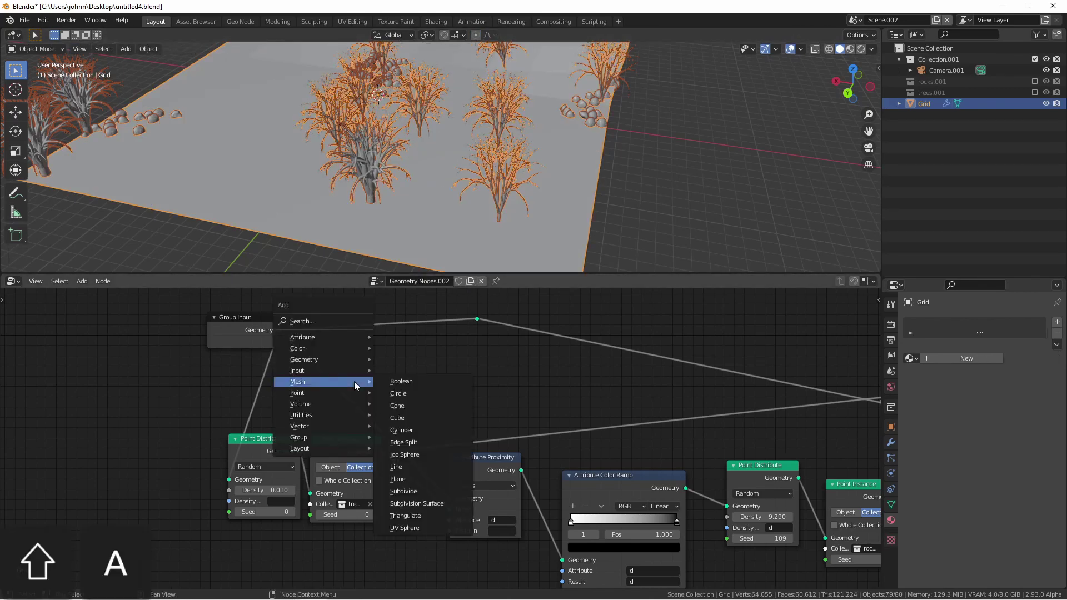
pyautogui.click(411, 492)
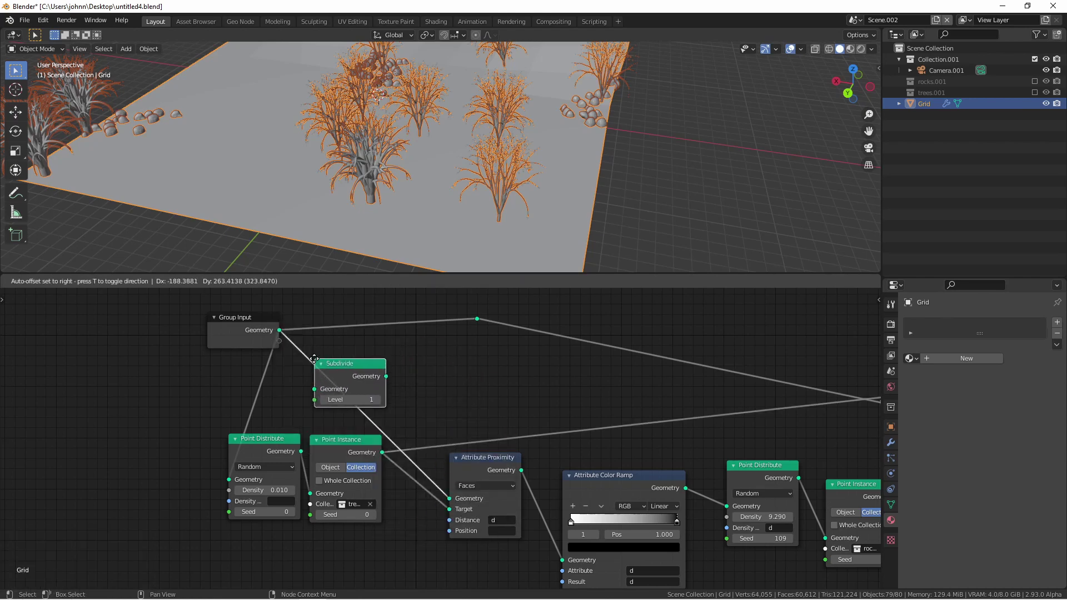
pyautogui.click(314, 359)
pyautogui.click(387, 402)
pyautogui.moveTo(545, 133); pyautogui.dragTo(60, 113, button='middle')
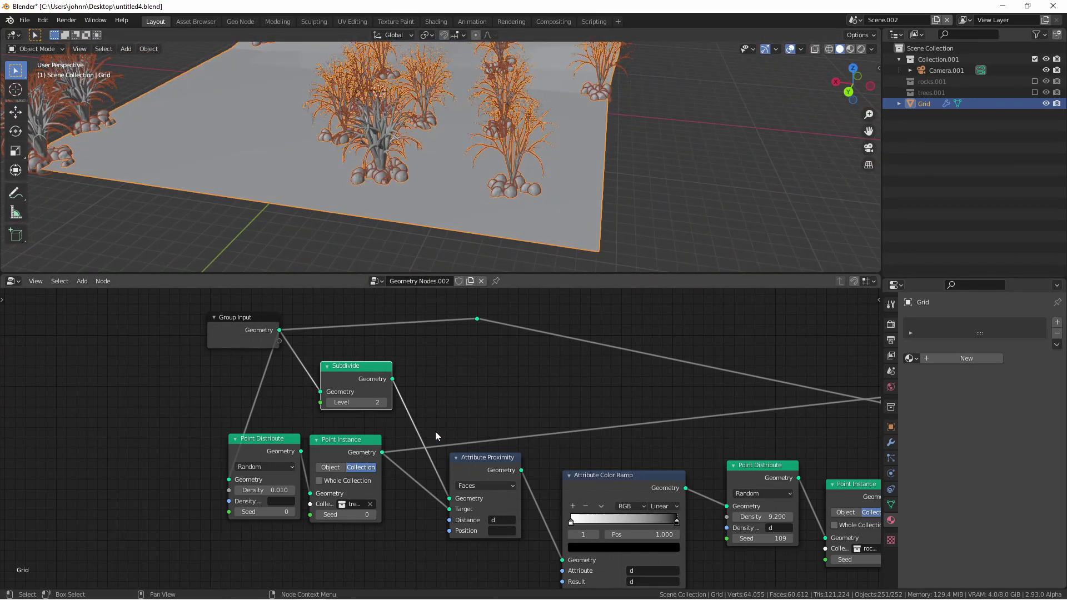